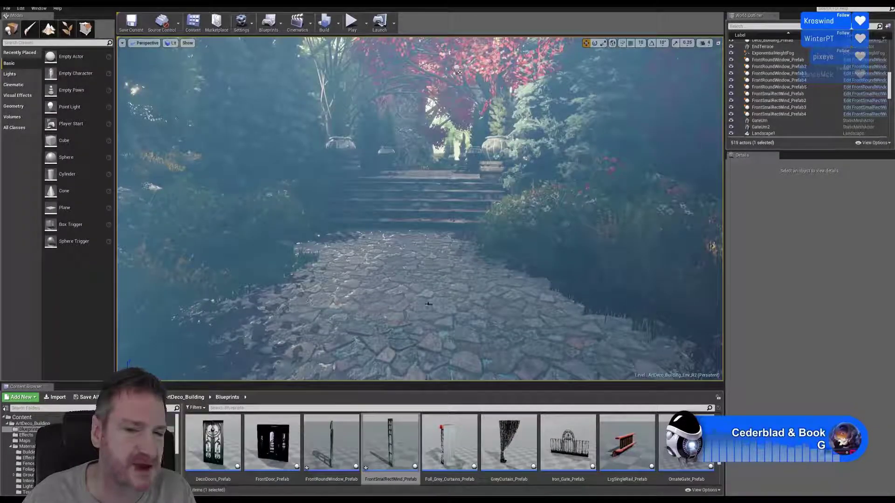
Inspect the garden path, stone steps, urns and red-leaved trees in the perspective viewport
{"action": "key", "text": "e"}
{"action": "right_click_drag", "start_coordinate": [428, 302], "coordinate": [408, 297]}
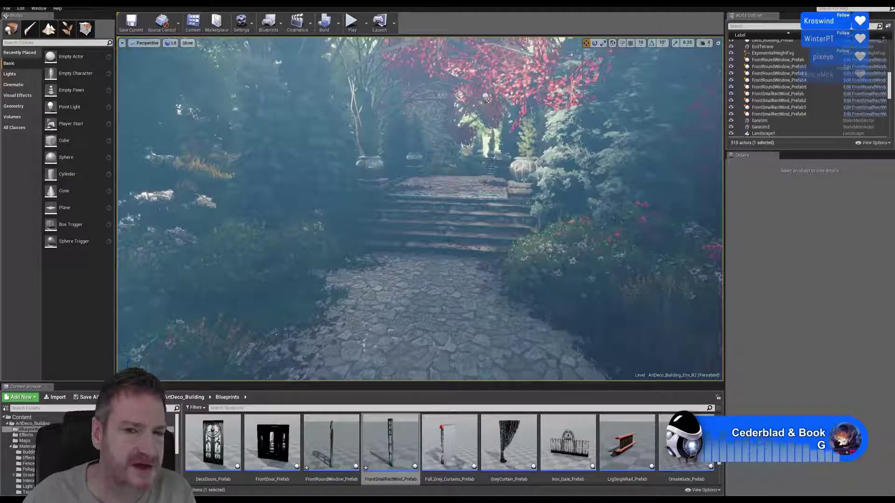
{"action": "right_click_drag", "start_coordinate": [492, 167], "coordinate": [465, 145]}
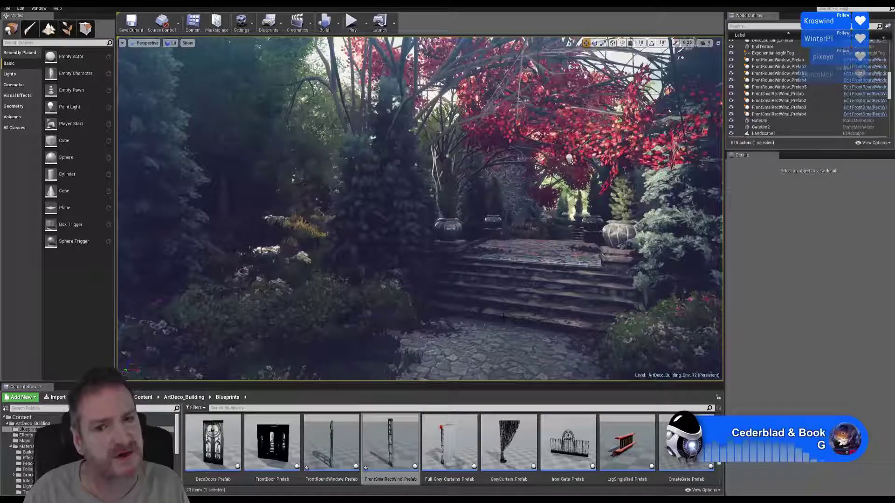
{"action": "right_click_drag", "start_coordinate": [419, 210], "coordinate": [480, 179]}
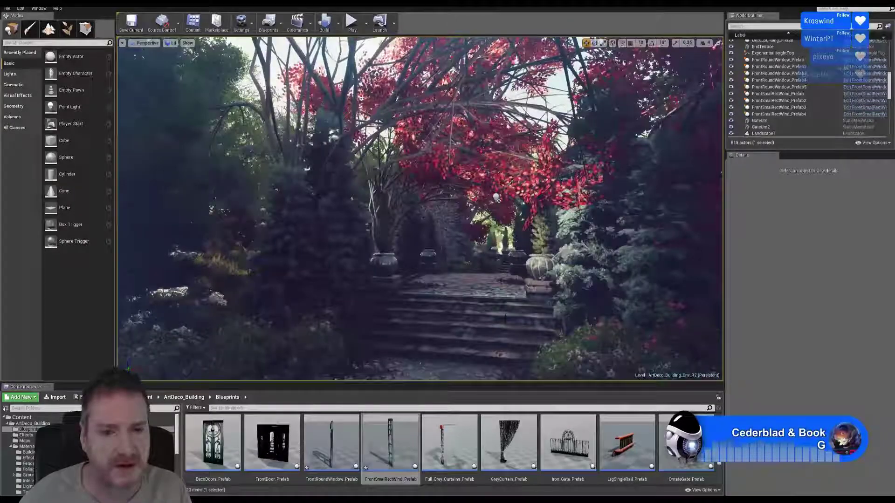
{"action": "right_click_drag", "start_coordinate": [419, 210], "coordinate": [382, 200]}
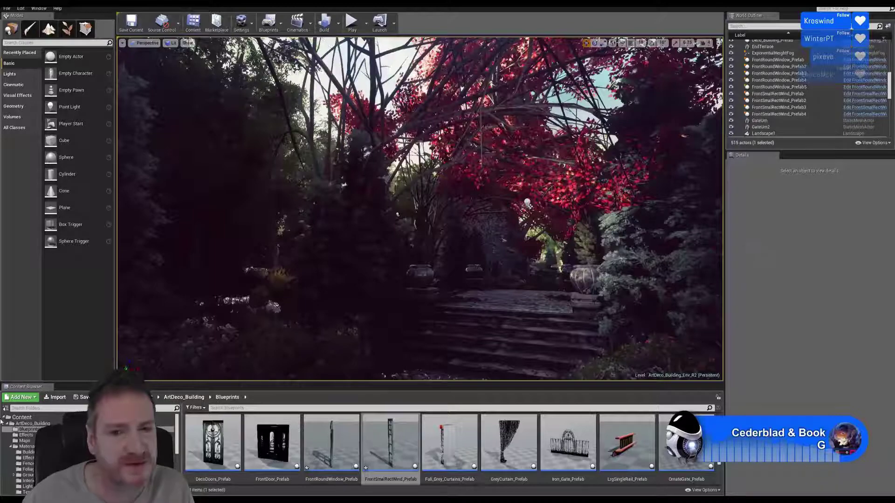
{"action": "right_click_drag", "start_coordinate": [354, 280], "coordinate": [326, 304]}
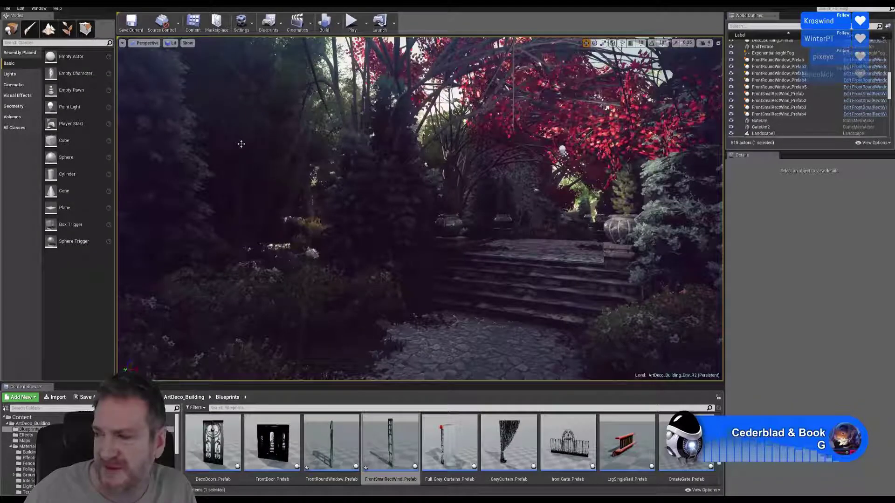
{"action": "left_click", "coordinate": [122, 43]}
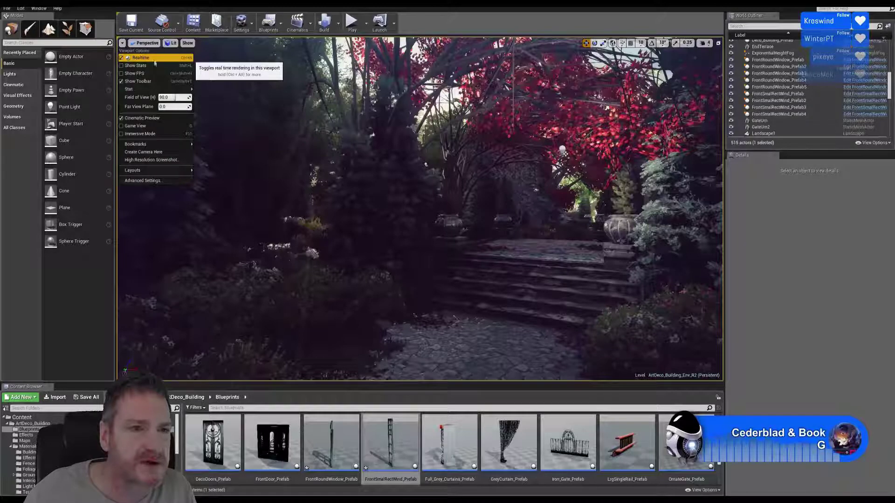
{"action": "left_click", "coordinate": [522, 28]}
{"action": "right_click_drag", "start_coordinate": [447, 195], "coordinate": [455, 177]}
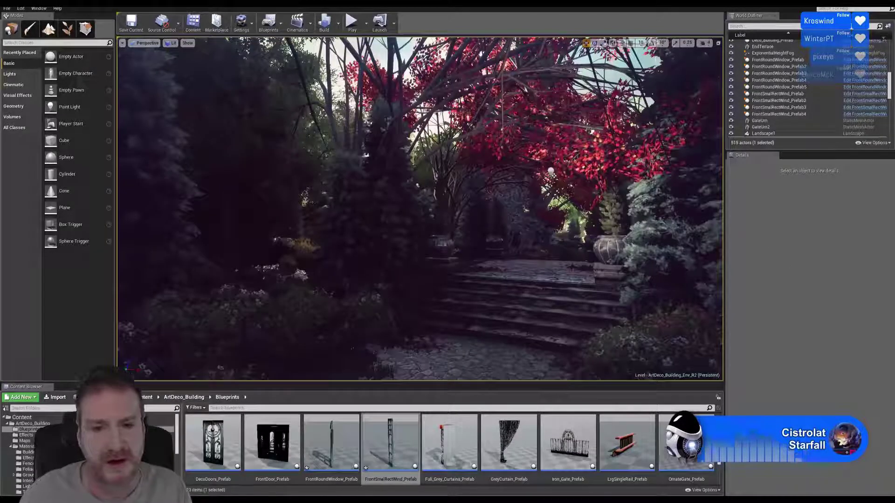
{"action": "left_click", "coordinate": [122, 44]}
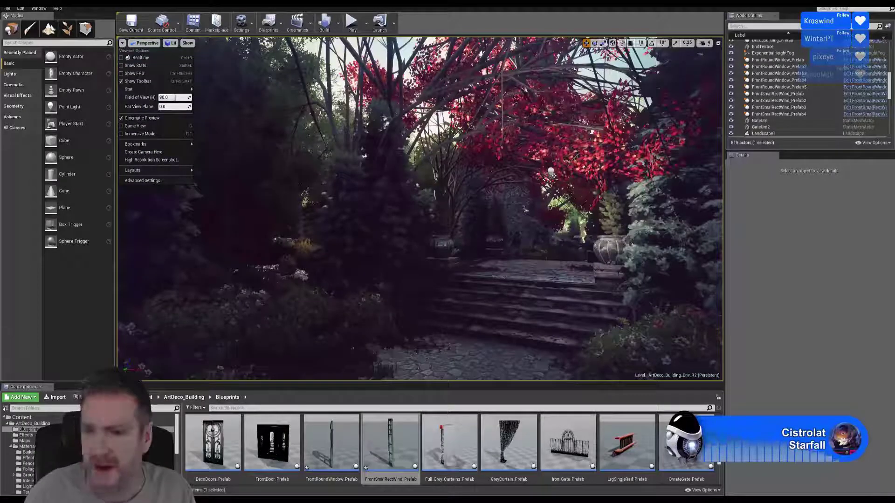
Fly out of the garden past the river bank and examine the pebble-covered landscape ground
{"action": "key", "text": "s"}
{"action": "right_click_drag", "start_coordinate": [419, 210], "coordinate": [494, 198]}
{"action": "key", "text": "w"}
{"action": "key", "text": "w"}
{"action": "key", "text": "w"}
{"action": "key", "text": "w"}
{"action": "key", "text": "w"}
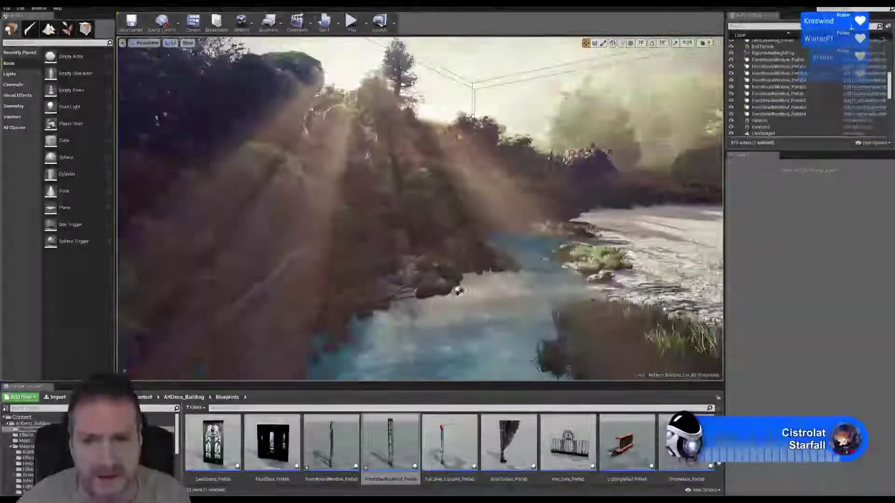
{"action": "right_click_drag", "start_coordinate": [458, 291], "coordinate": [436, 209]}
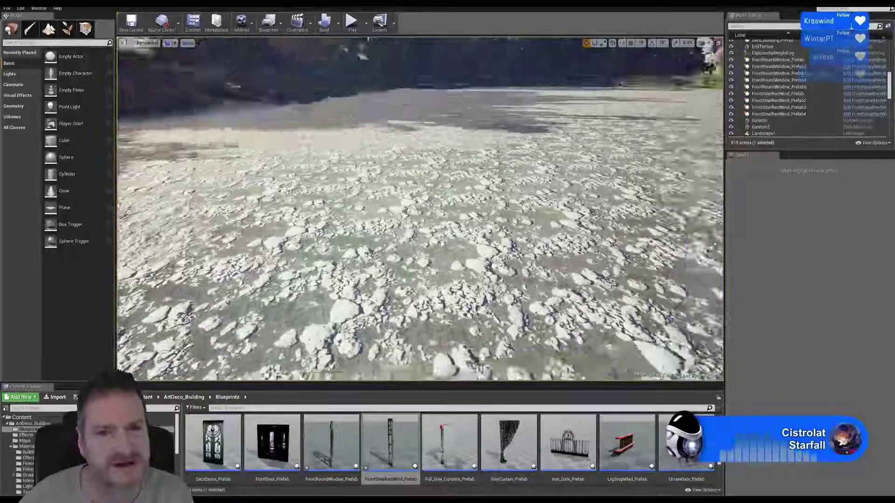
{"action": "right_click_drag", "start_coordinate": [469, 273], "coordinate": [364, 294]}
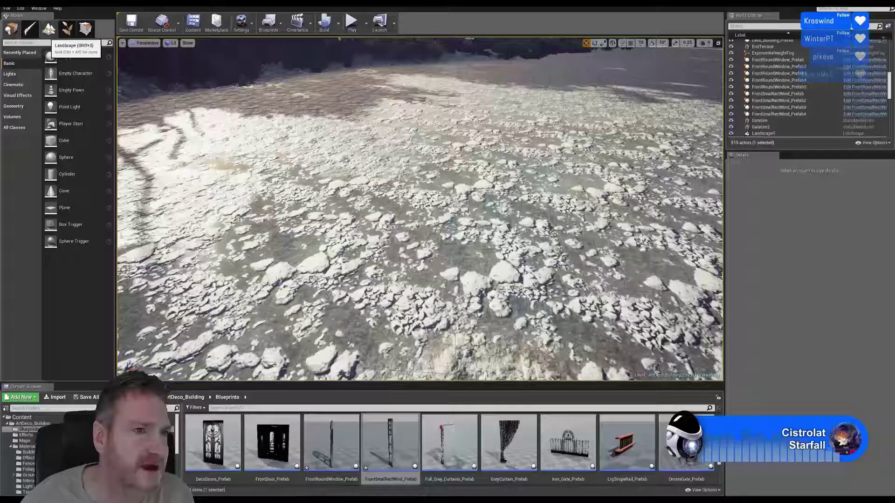
Switch to painting landscape layers and reduce the brush size to about 313
{"action": "left_click", "coordinate": [49, 29]}
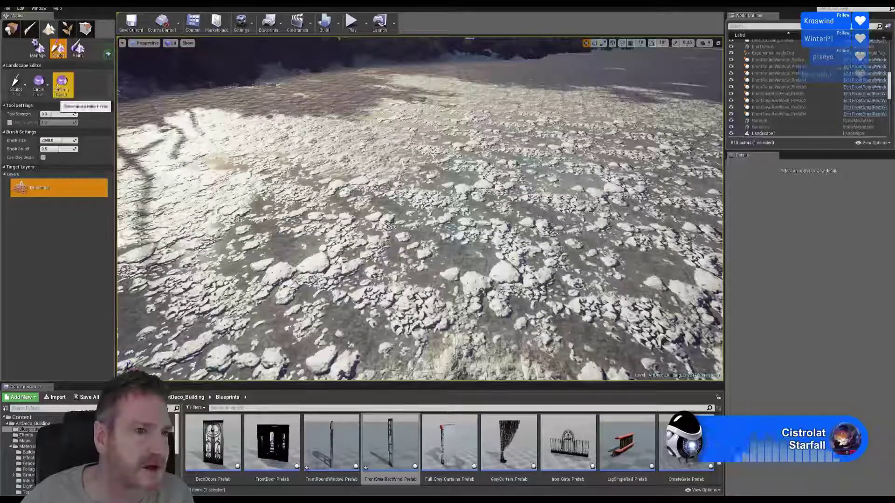
{"action": "left_click", "coordinate": [78, 48]}
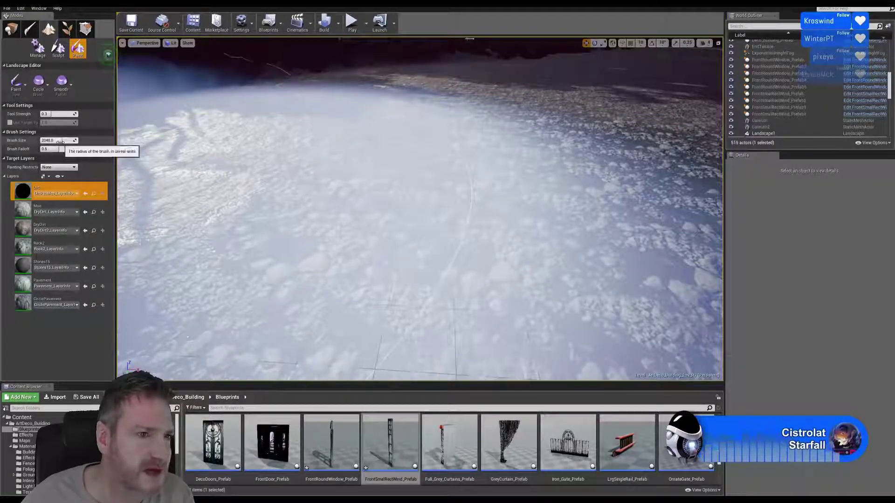
{"action": "left_click_drag", "start_coordinate": [65, 141], "coordinate": [46, 140]}
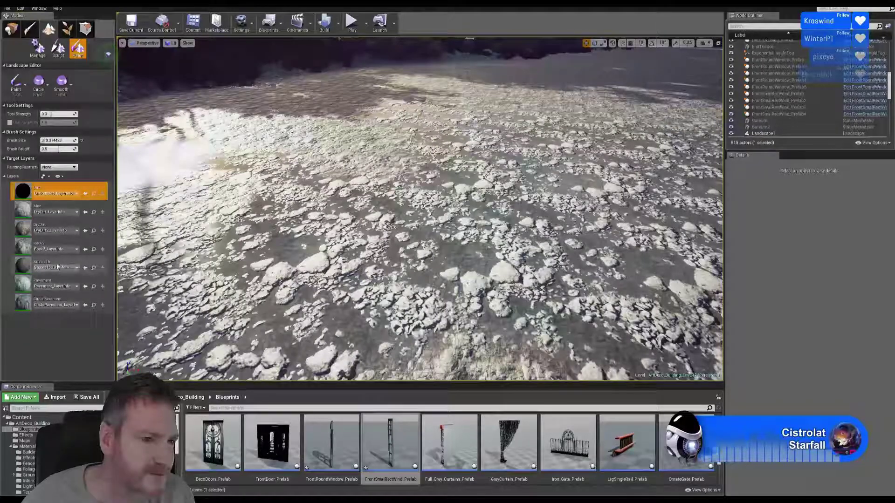
{"action": "left_click", "coordinate": [77, 248]}
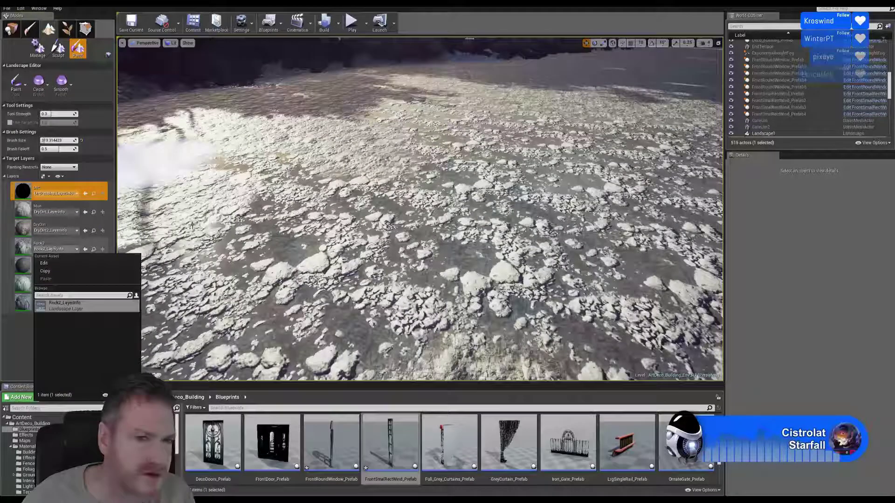
{"action": "left_click", "coordinate": [321, 222]}
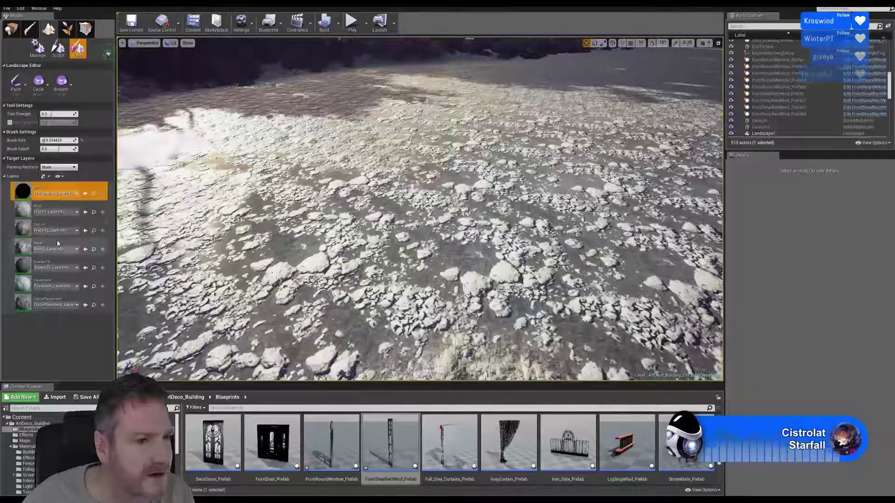
Paint the Rock2 layer over a patch of the pebble-covered ground and check the blend
{"action": "left_click", "coordinate": [58, 243]}
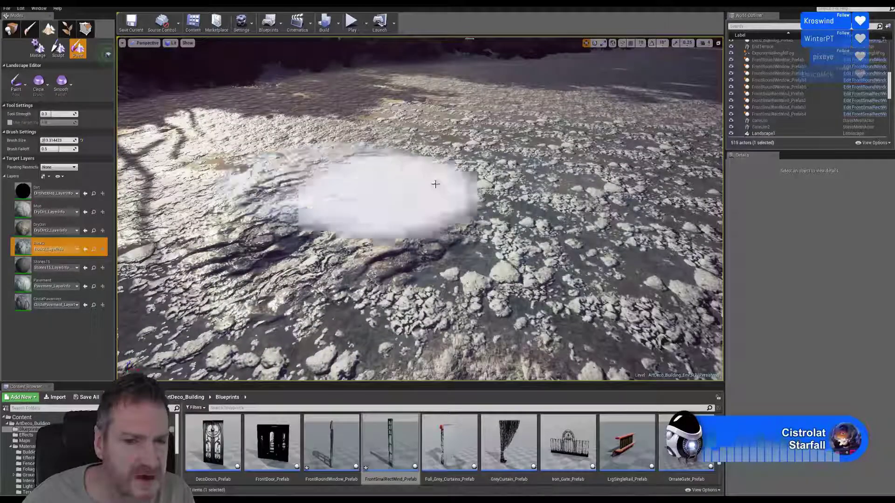
{"action": "mouse_move", "coordinate": [435, 184]}
{"action": "right_mouse_down"}
{"action": "mouse_move", "coordinate": [433, 156]}
{"action": "mouse_move", "coordinate": [415, 166]}
{"action": "right_mouse_up"}
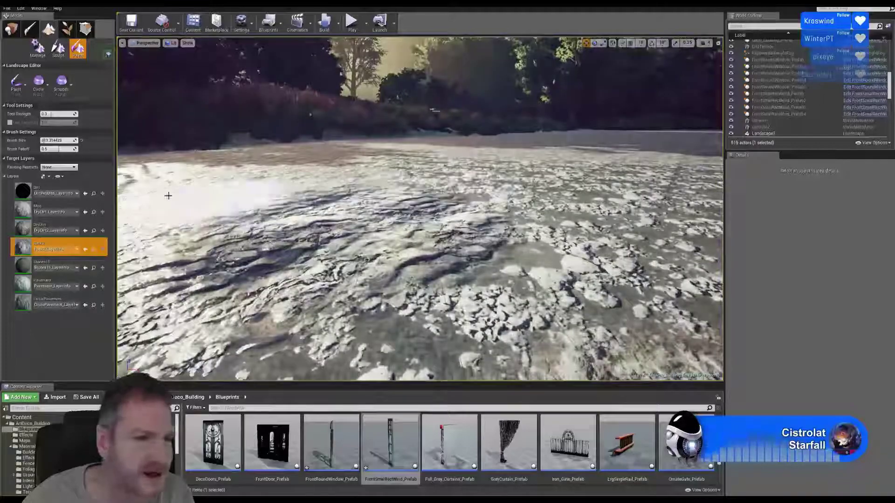
{"action": "mouse_move", "coordinate": [415, 200]}
{"action": "right_mouse_down"}
{"action": "mouse_move", "coordinate": [401, 224]}
{"action": "mouse_move", "coordinate": [389, 175]}
{"action": "right_mouse_up"}
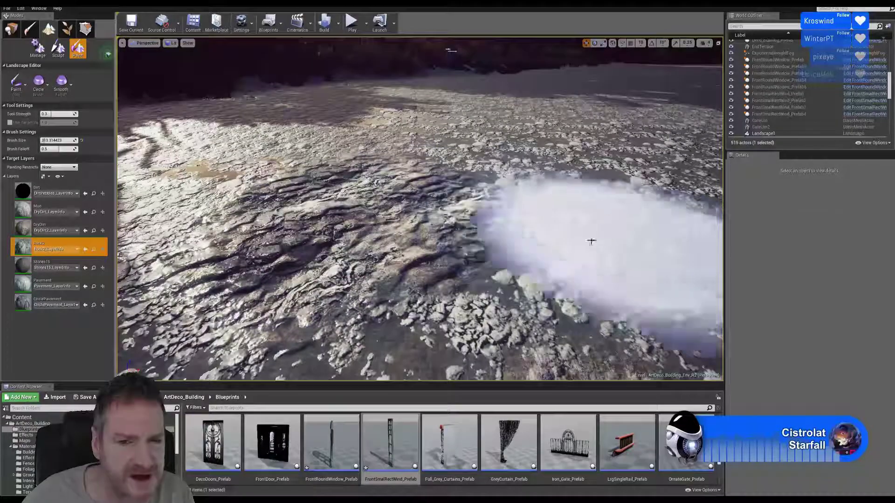
Paint the layer using DryDirt_LayerInfo across the rock patch, and blend Rock2 back over the ground around it
{"action": "left_click", "coordinate": [52, 209]}
{"action": "mouse_move", "coordinate": [373, 238]}
{"action": "left_mouse_down"}
{"action": "mouse_move", "coordinate": [591, 232]}
{"action": "mouse_move", "coordinate": [467, 191]}
{"action": "mouse_move", "coordinate": [503, 209]}
{"action": "left_mouse_up"}
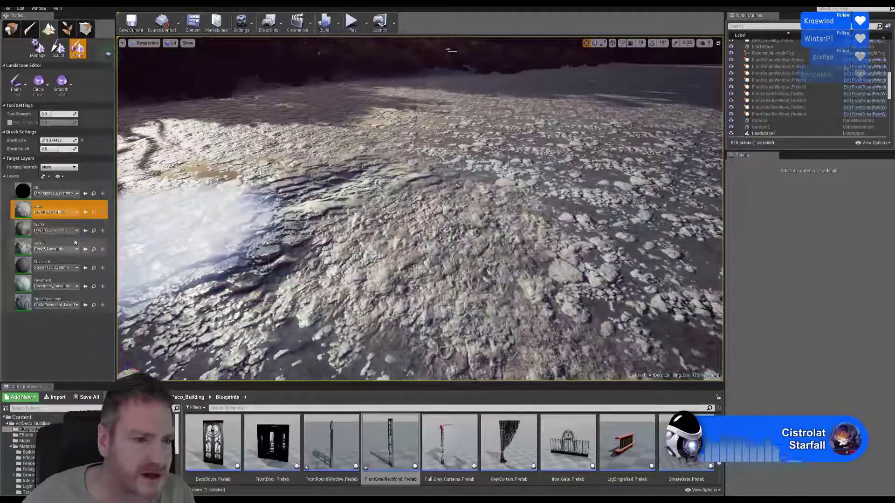
{"action": "left_click", "coordinate": [50, 248]}
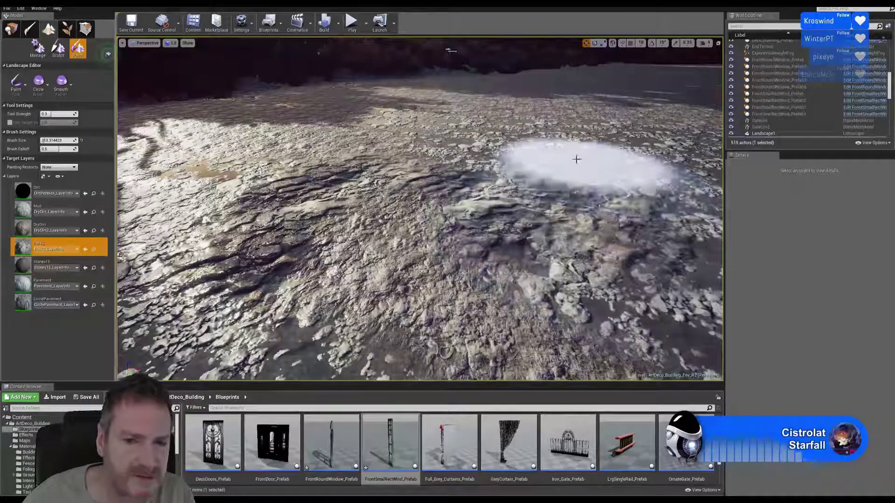
{"action": "mouse_move", "coordinate": [510, 175]}
{"action": "right_mouse_down"}
{"action": "mouse_move", "coordinate": [493, 170]}
{"action": "mouse_move", "coordinate": [517, 163]}
{"action": "mouse_move", "coordinate": [525, 141]}
{"action": "right_mouse_up"}
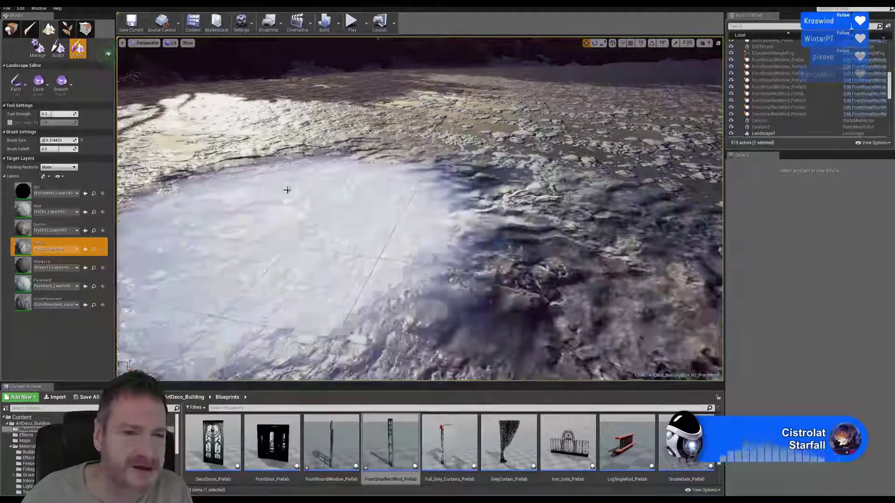
{"action": "mouse_move", "coordinate": [452, 169]}
{"action": "right_mouse_down"}
{"action": "mouse_move", "coordinate": [466, 140]}
{"action": "mouse_move", "coordinate": [470, 179]}
{"action": "mouse_move", "coordinate": [461, 170]}
{"action": "right_mouse_up"}
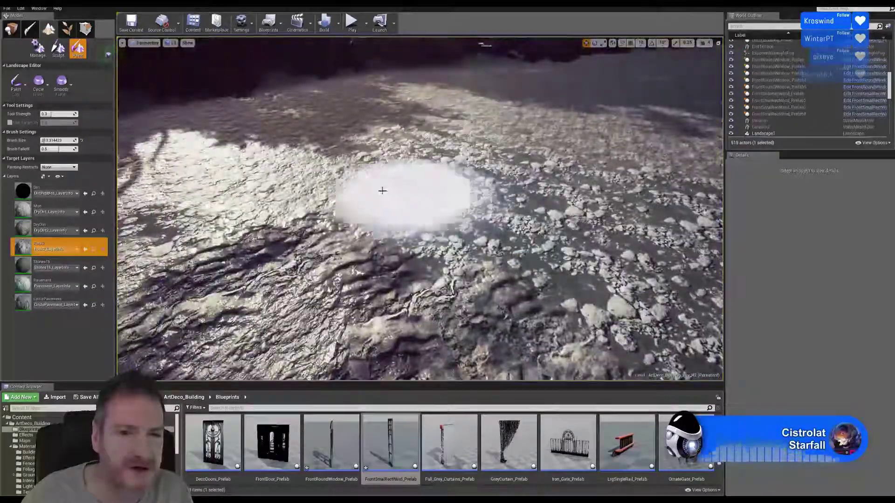
{"action": "mouse_move", "coordinate": [399, 236]}
{"action": "right_mouse_down"}
{"action": "mouse_move", "coordinate": [396, 299]}
{"action": "mouse_move", "coordinate": [395, 240]}
{"action": "mouse_move", "coordinate": [387, 235]}
{"action": "mouse_move", "coordinate": [400, 238]}
{"action": "right_mouse_up"}
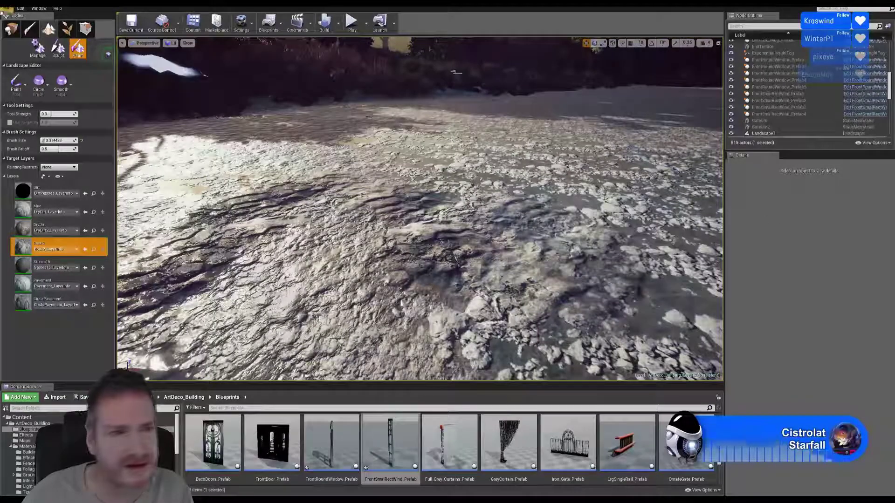
Return to Place mode and examine the painted ground blend and the terrain beside the brick building
{"action": "left_click", "coordinate": [12, 30]}
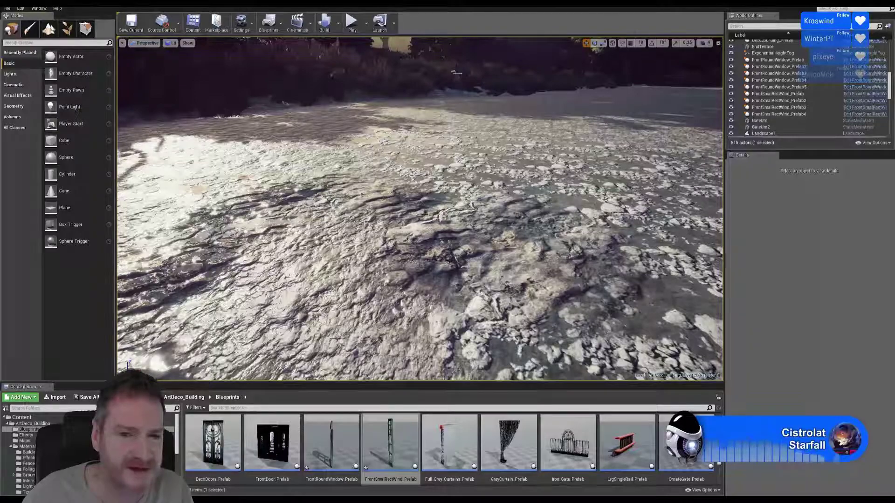
{"action": "mouse_move", "coordinate": [450, 260]}
{"action": "right_mouse_down"}
{"action": "mouse_move", "coordinate": [445, 252]}
{"action": "mouse_move", "coordinate": [455, 253]}
{"action": "right_mouse_up"}
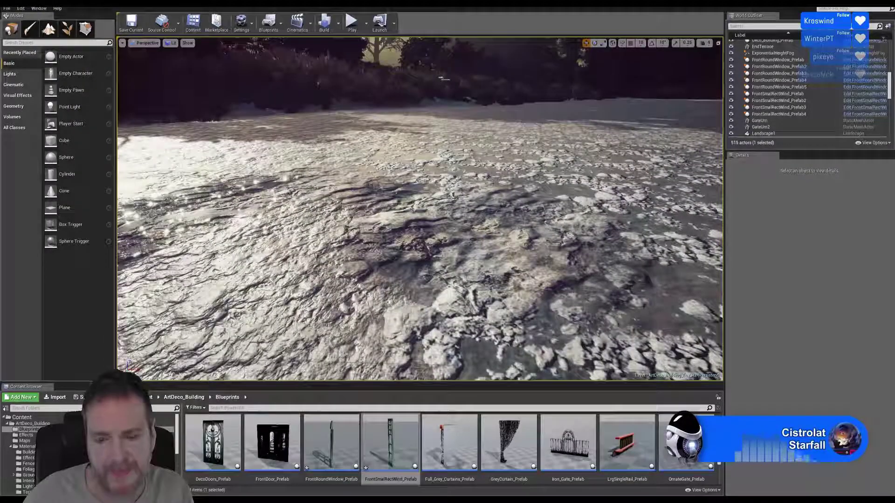
{"action": "right_click_drag", "start_coordinate": [452, 253], "coordinate": [468, 261]}
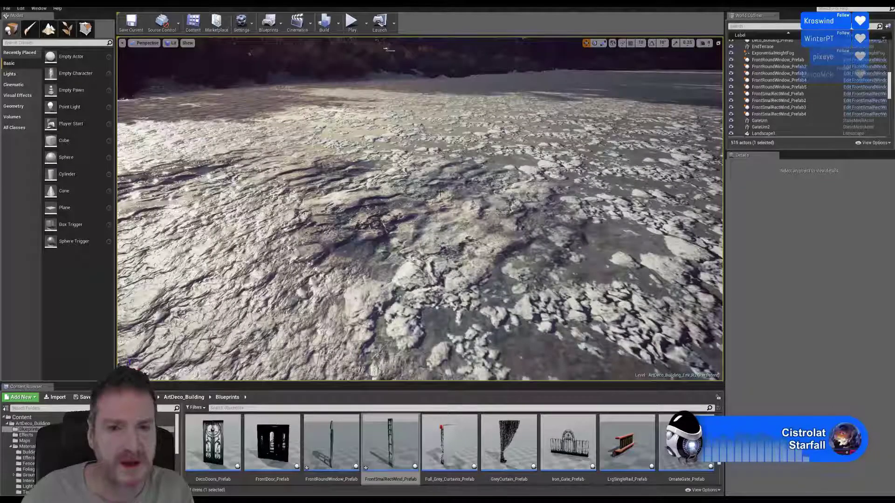
{"action": "right_click_drag", "start_coordinate": [440, 192], "coordinate": [527, 154]}
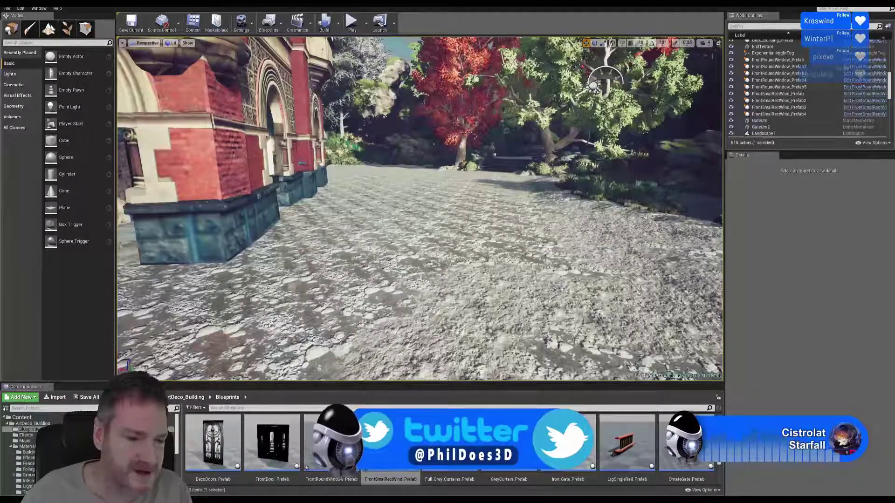
Switch to the web browser and view the artist's ArtStation portfolio, including the Low Poly Drone and Monkey Queen Bust artworks
{"action": "key", "text": "alt+Tab"}
{"action": "left_click", "coordinate": [311, 355]}
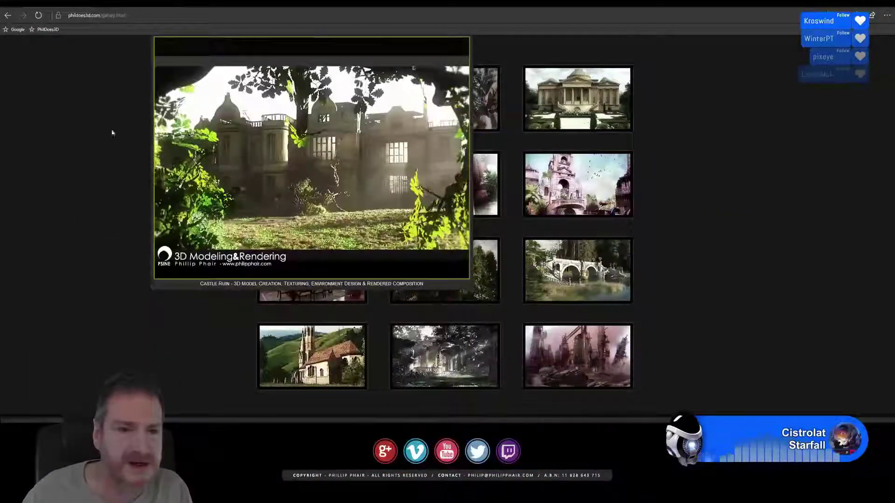
{"action": "key", "text": "alt+Left"}
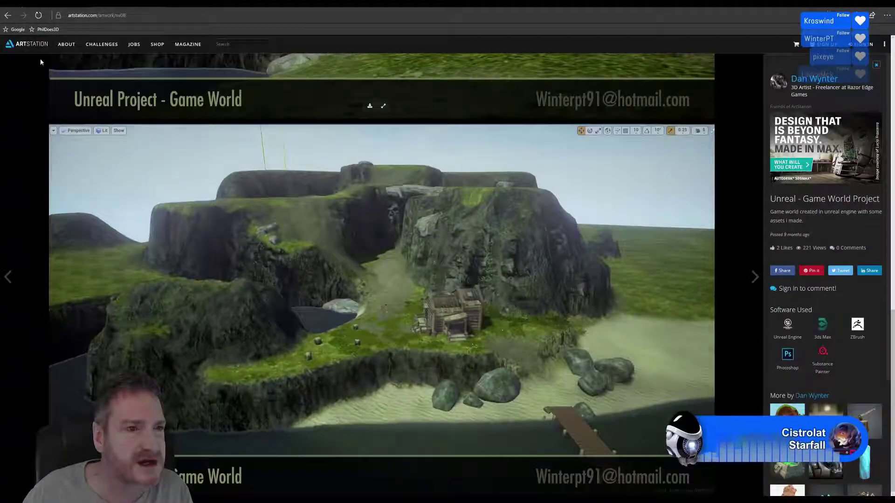
{"action": "left_click", "coordinate": [8, 16]}
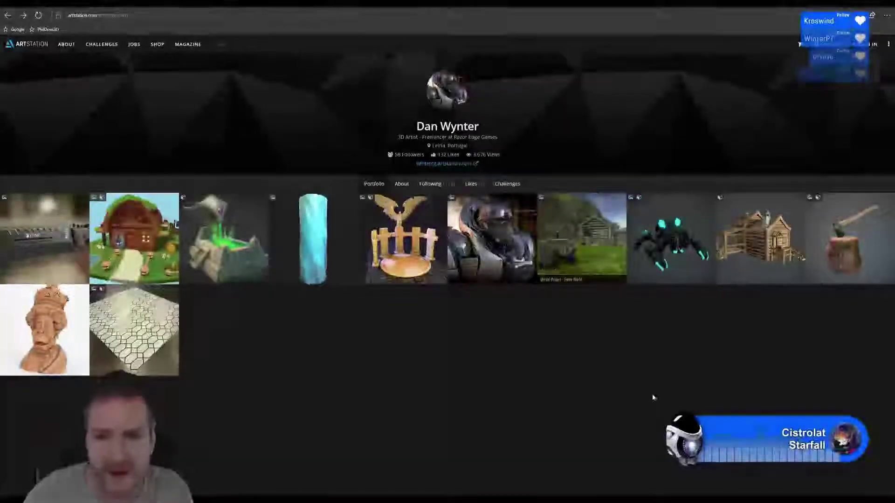
{"action": "left_click", "coordinate": [668, 245]}
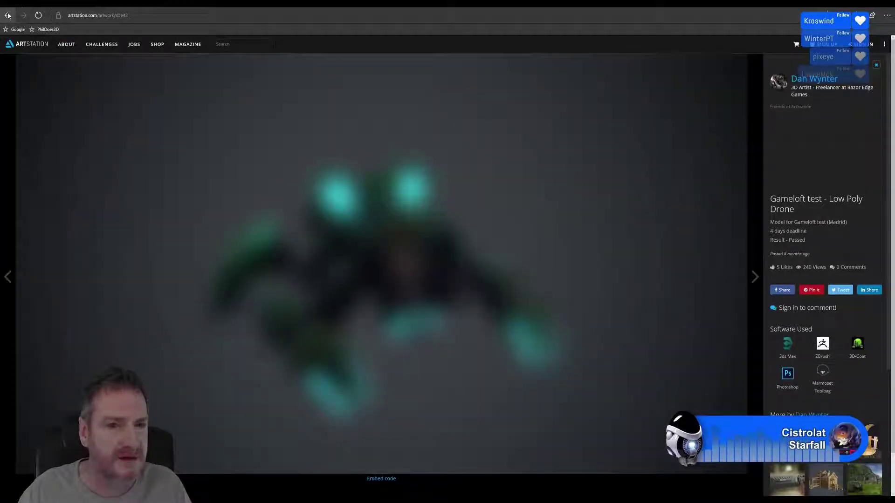
{"action": "left_click", "coordinate": [8, 15]}
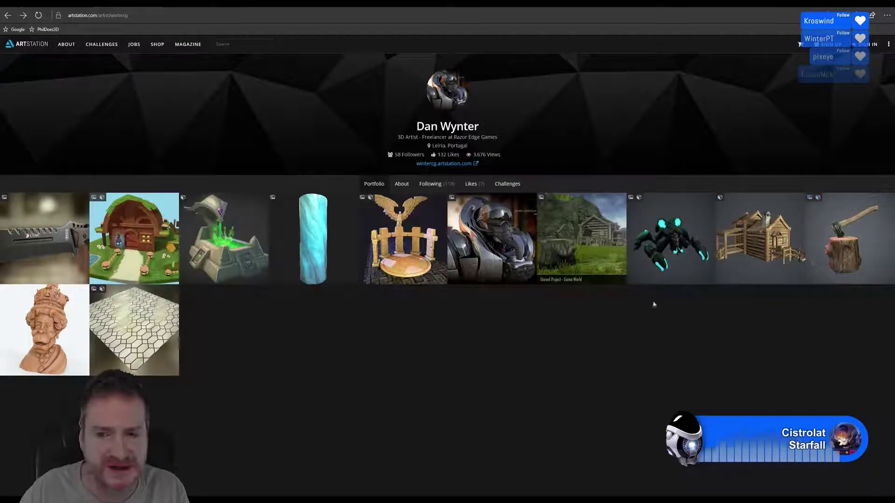
{"action": "left_click", "coordinate": [46, 328]}
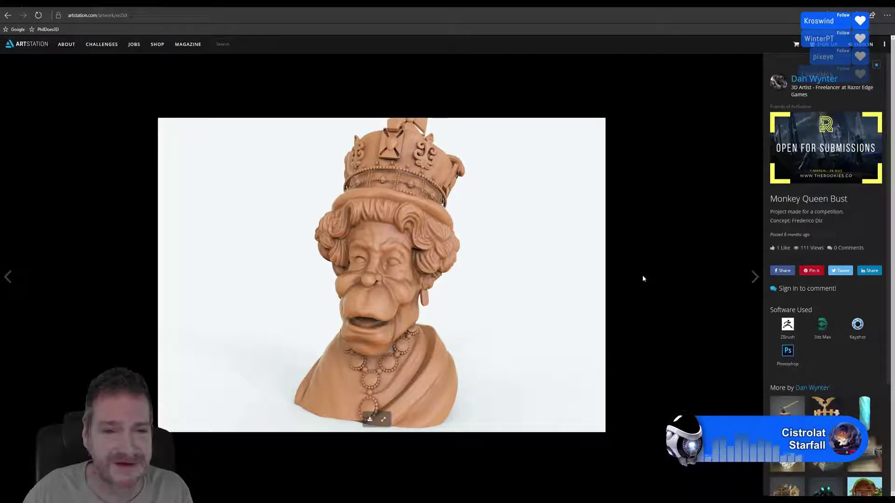
{"action": "left_click", "coordinate": [8, 16]}
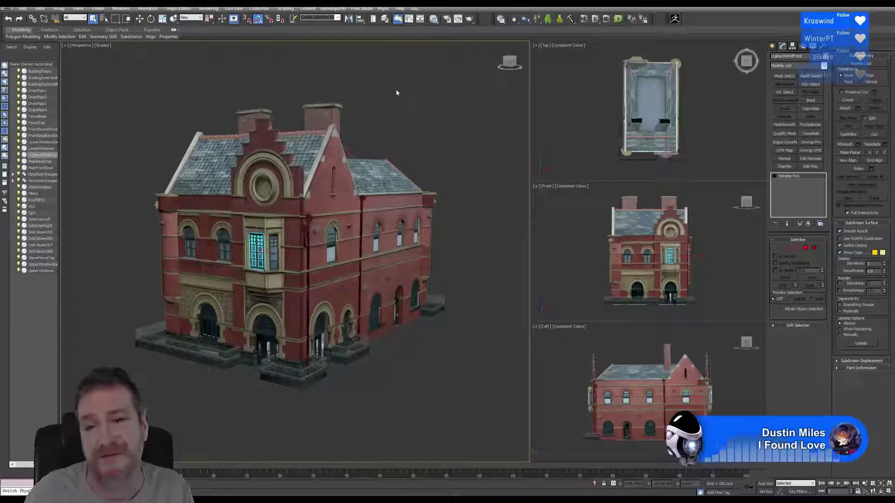
Revisit the artist's ArtStation portfolio, put the browser window away, and return to the Unreal Editor level
{"action": "key", "text": "alt+Tab"}
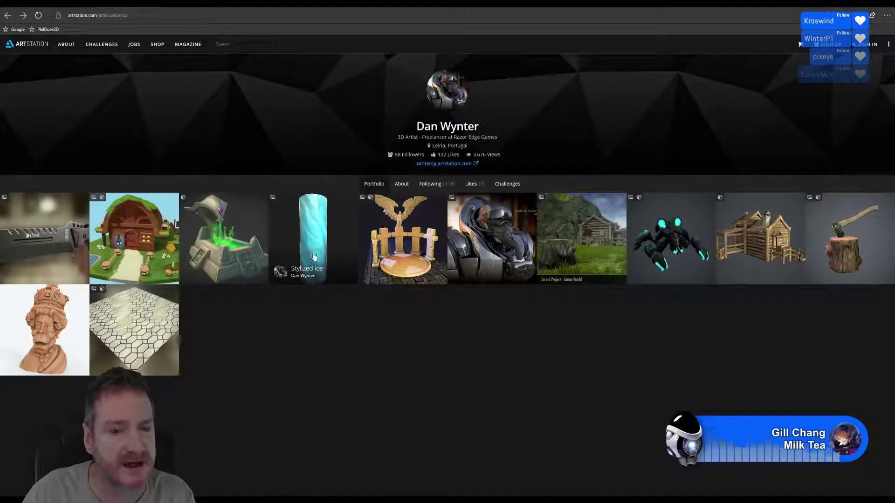
{"action": "key", "text": "alt+Tab"}
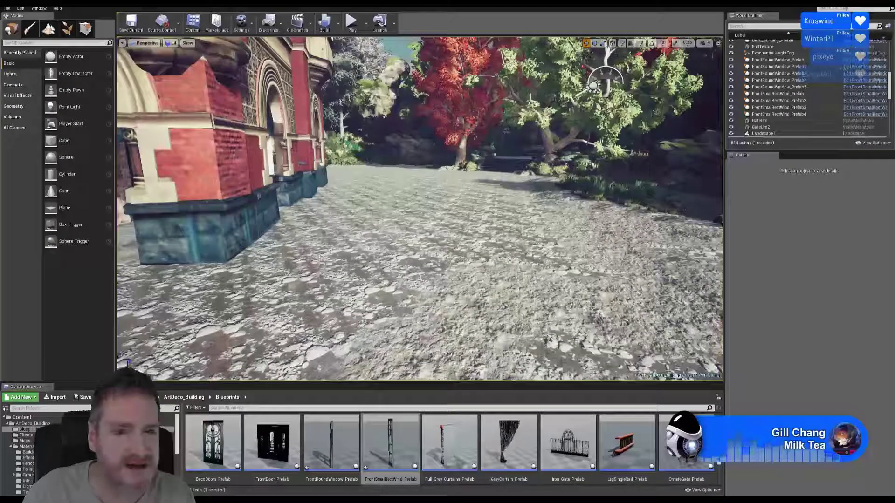
{"action": "key", "text": "alt+Tab"}
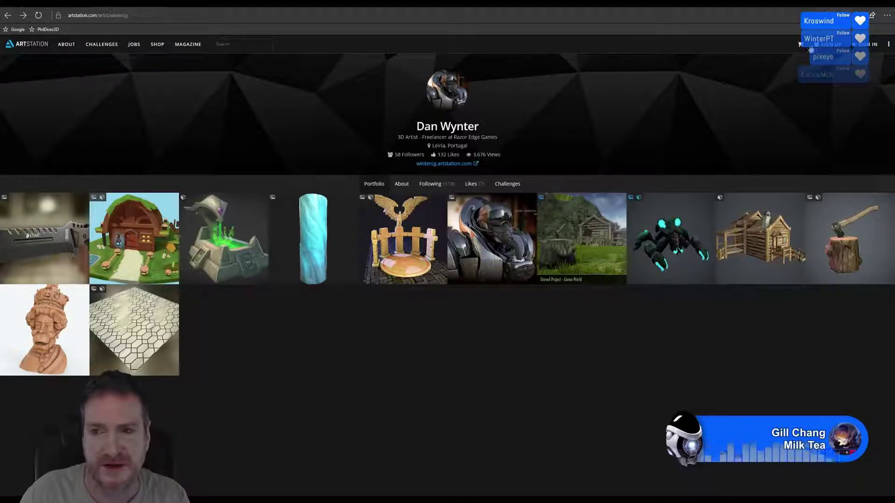
{"action": "left_click", "coordinate": [856, 8]}
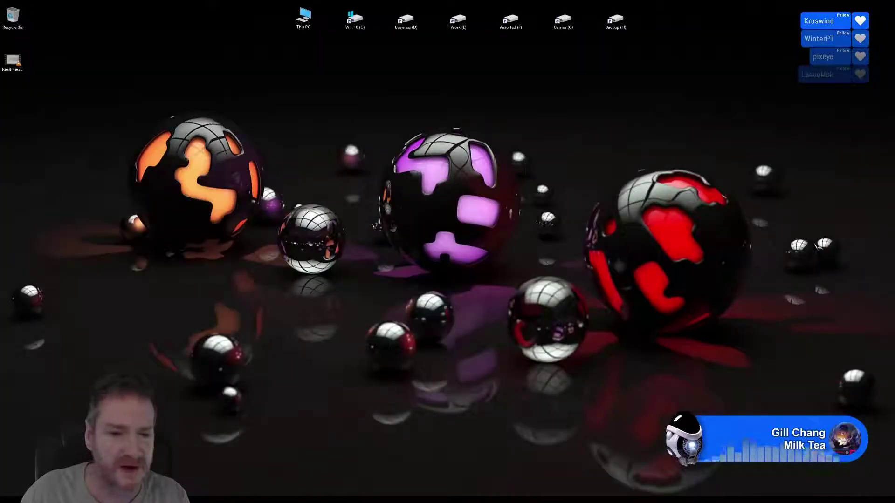
{"action": "left_click", "coordinate": [305, 495]}
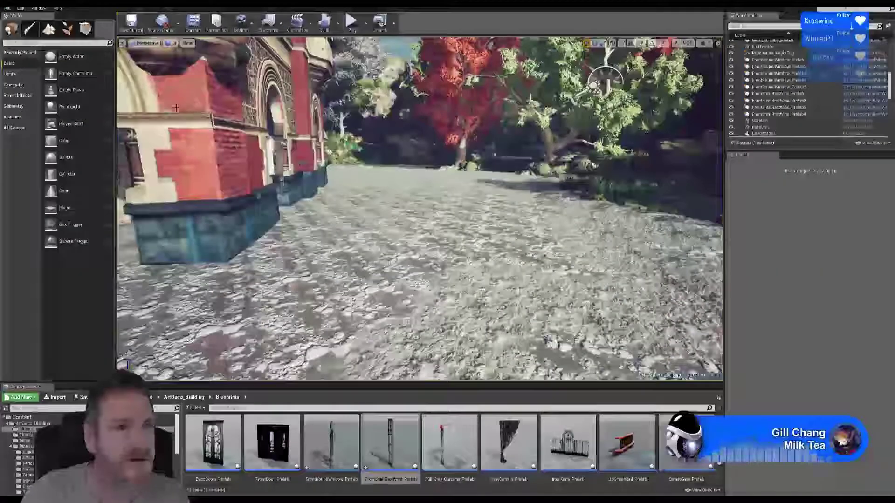
Jump the viewport to Bookmark 3 and view the shaded stone path through the trees
{"action": "left_click", "coordinate": [122, 43]}
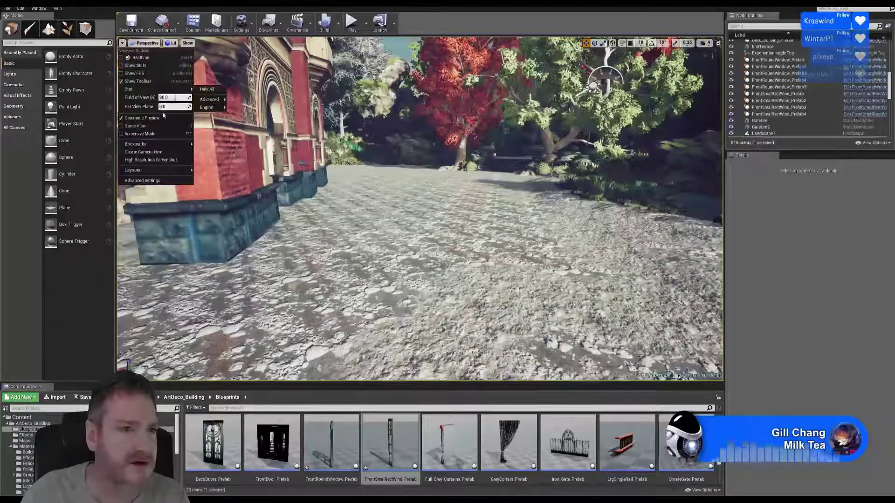
{"action": "mouse_move", "coordinate": [158, 144]}
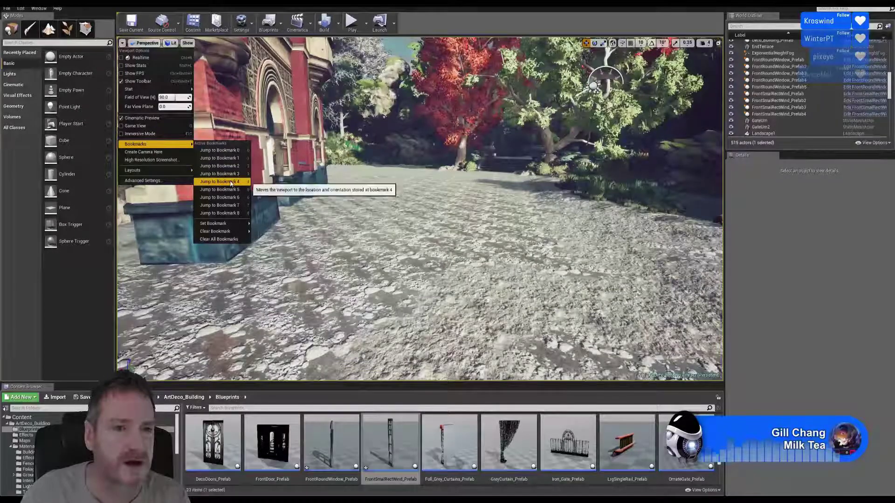
{"action": "left_click", "coordinate": [231, 174]}
{"action": "right_click_drag", "start_coordinate": [399, 281], "coordinate": [419, 284]}
{"action": "key", "text": "w"}
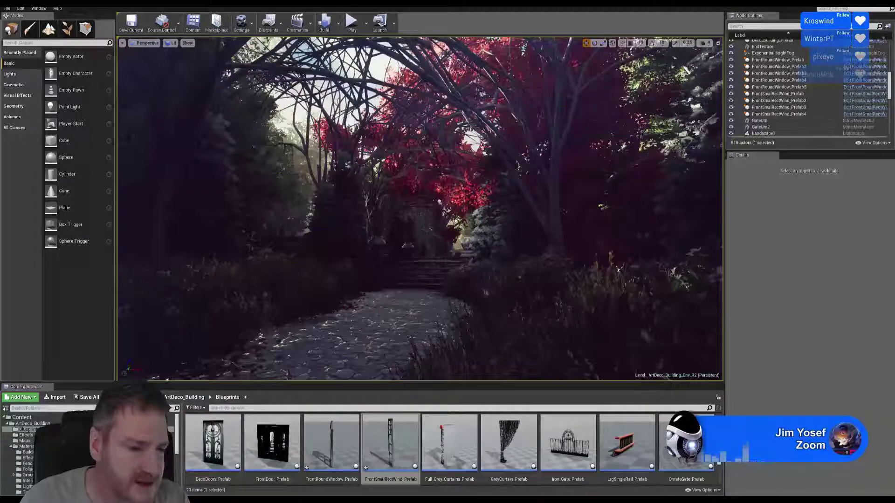
Browse to the Materials > Building folder and open the Glass_Clean_MAT material
{"action": "left_click", "coordinate": [29, 452]}
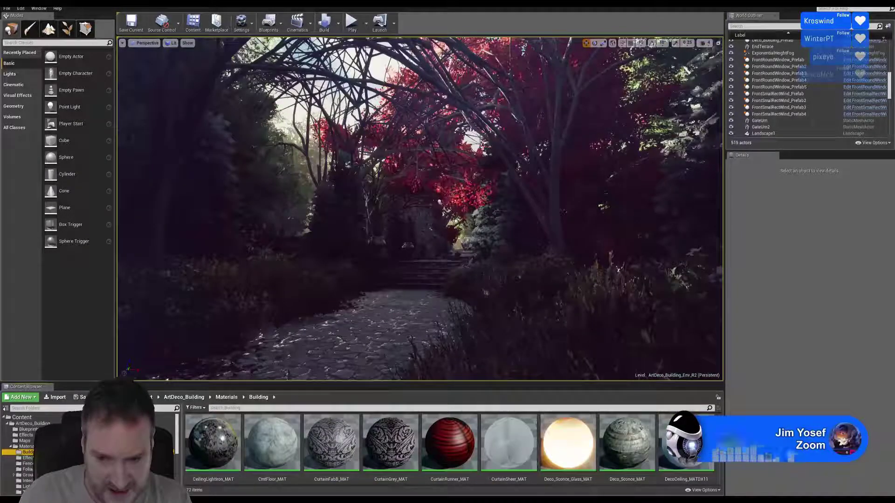
{"action": "scroll", "coordinate": [450, 450], "scroll_direction": "down", "scroll_amount": 3}
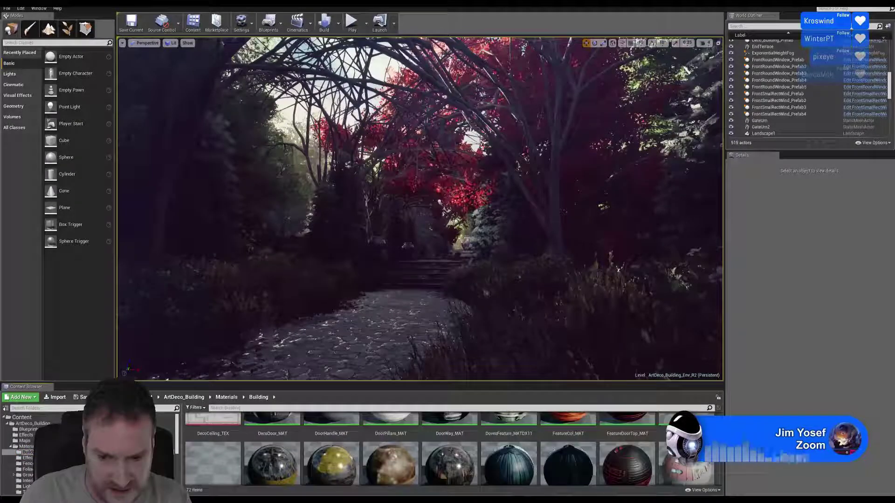
{"action": "scroll", "coordinate": [449, 450], "scroll_direction": "up", "scroll_amount": 2}
{"action": "left_click", "coordinate": [689, 436]}
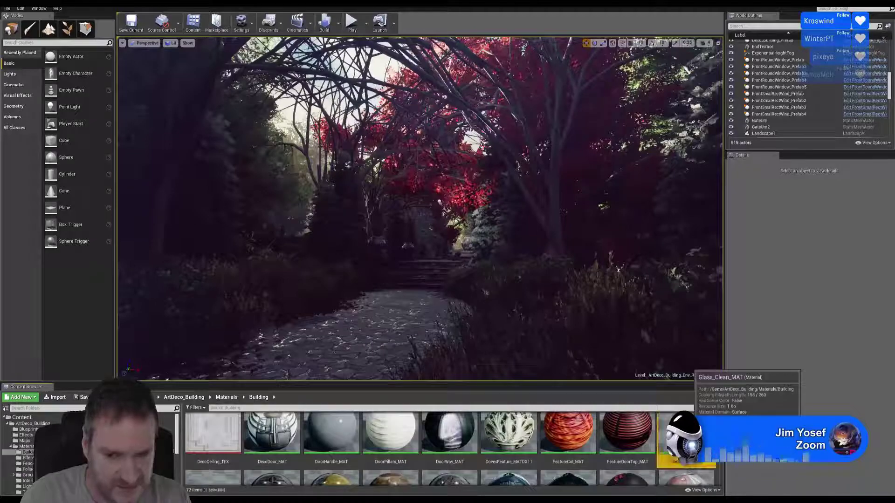
{"action": "double_click", "coordinate": [688, 436]}
Examine the overall Glass_Clean_MAT node graph and follow the reflection nodes toward the material output
{"action": "right_click_drag", "start_coordinate": [339, 260], "coordinate": [509, 225]}
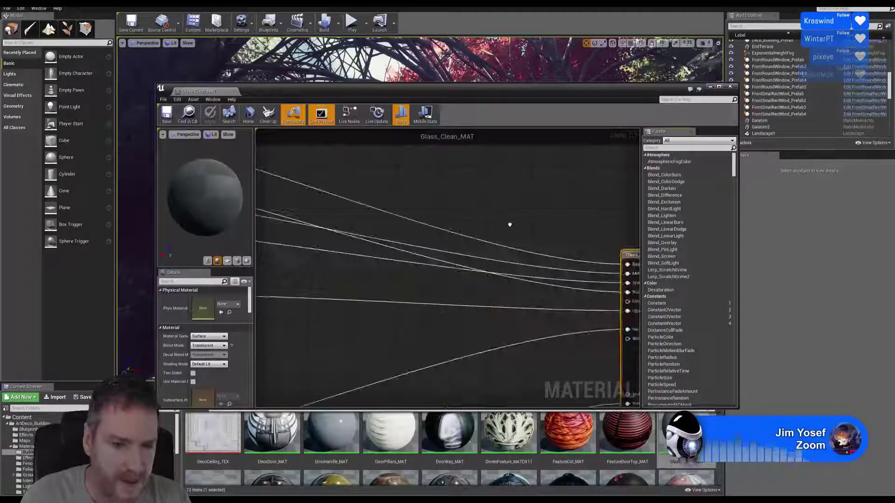
{"action": "scroll", "coordinate": [435, 275], "scroll_direction": "down", "scroll_amount": 6}
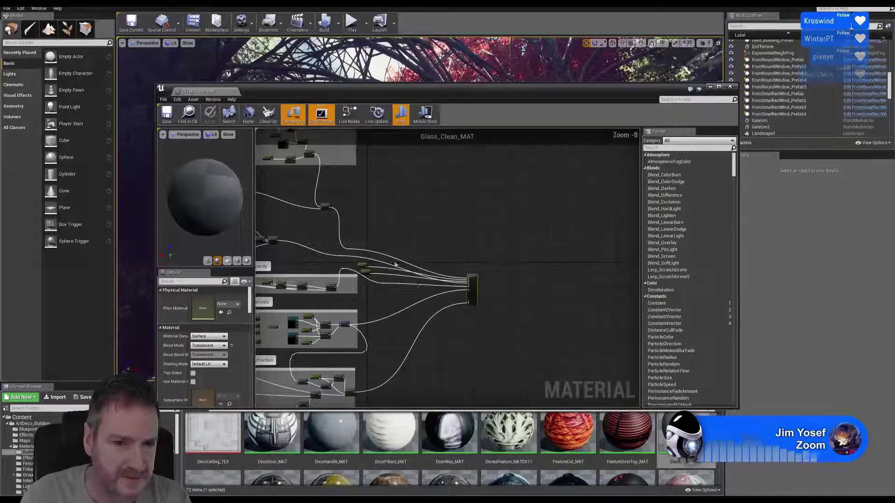
{"action": "right_click_drag", "start_coordinate": [395, 263], "coordinate": [503, 281]}
{"action": "scroll", "coordinate": [498, 230], "scroll_direction": "down", "scroll_amount": 3}
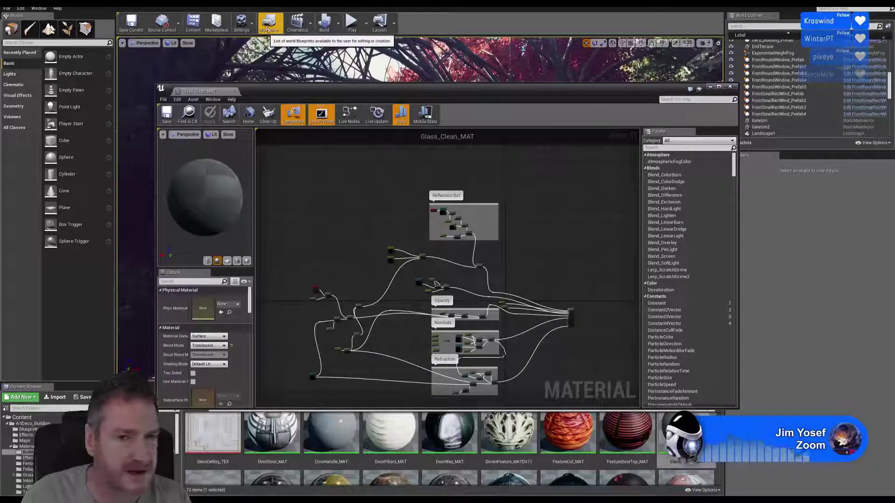
{"action": "scroll", "coordinate": [449, 221], "scroll_direction": "up", "scroll_amount": 5}
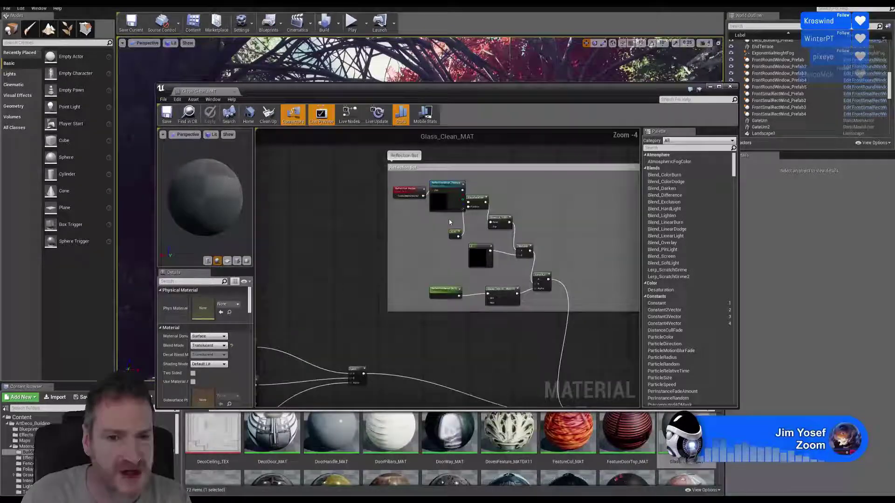
{"action": "right_click_drag", "start_coordinate": [548, 195], "coordinate": [499, 163]}
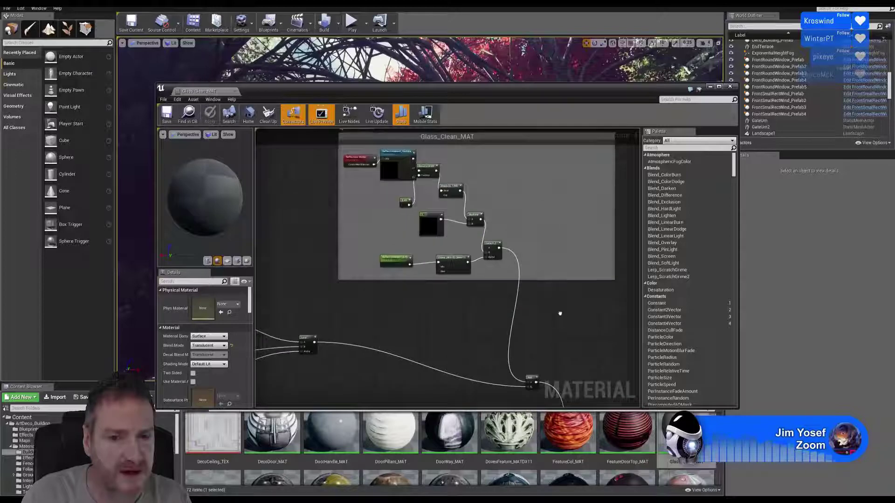
{"action": "right_click_drag", "start_coordinate": [559, 313], "coordinate": [471, 231]}
{"action": "right_click_drag", "start_coordinate": [519, 313], "coordinate": [450, 187]}
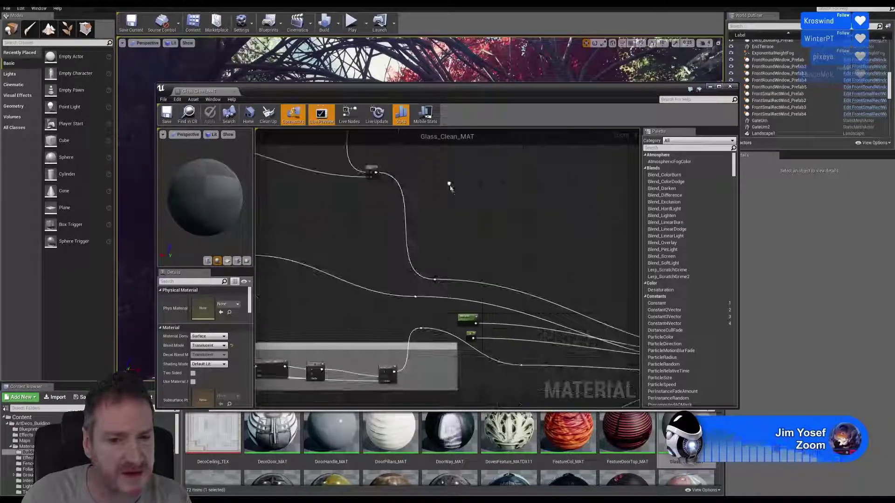
{"action": "right_click_drag", "start_coordinate": [533, 222], "coordinate": [378, 196]}
Examine the Opacity, Normals and Refraction node groups of the glass material, and close the material editor
{"action": "right_click_drag", "start_coordinate": [507, 257], "coordinate": [563, 223]}
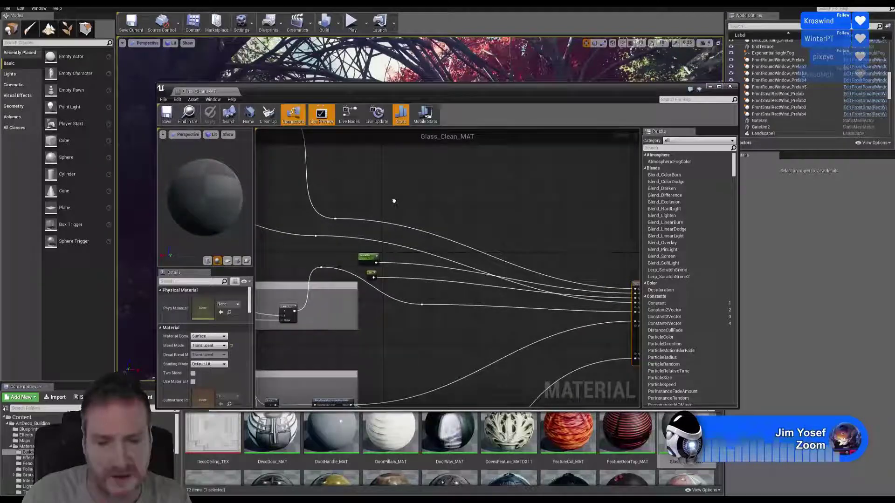
{"action": "right_click_drag", "start_coordinate": [393, 201], "coordinate": [512, 234]}
{"action": "right_click_drag", "start_coordinate": [378, 271], "coordinate": [425, 219]}
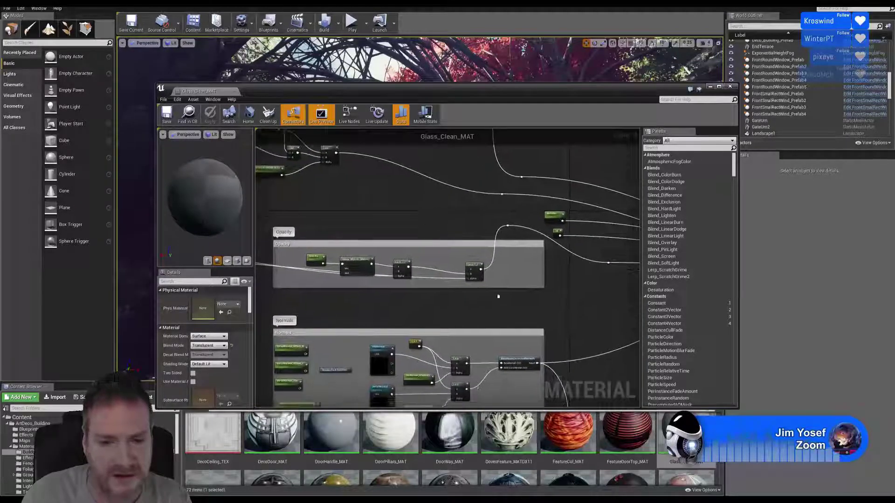
{"action": "right_click_drag", "start_coordinate": [494, 309], "coordinate": [475, 219]}
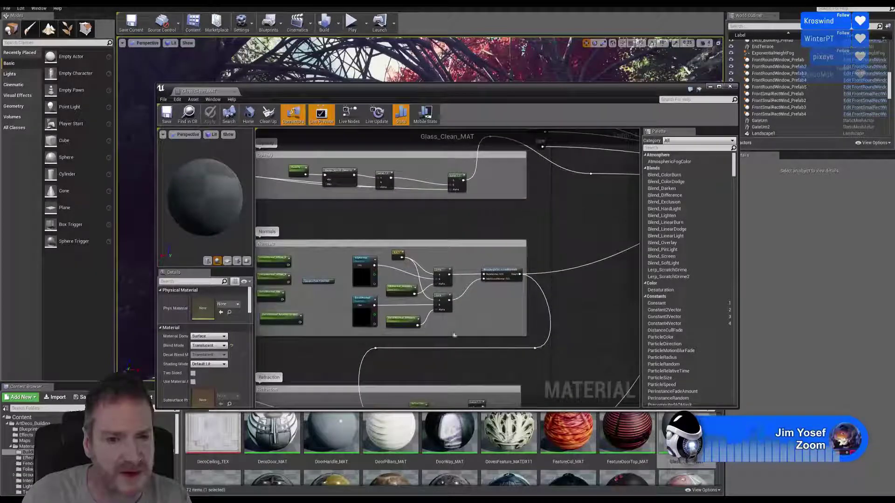
{"action": "right_click_drag", "start_coordinate": [455, 335], "coordinate": [379, 216]}
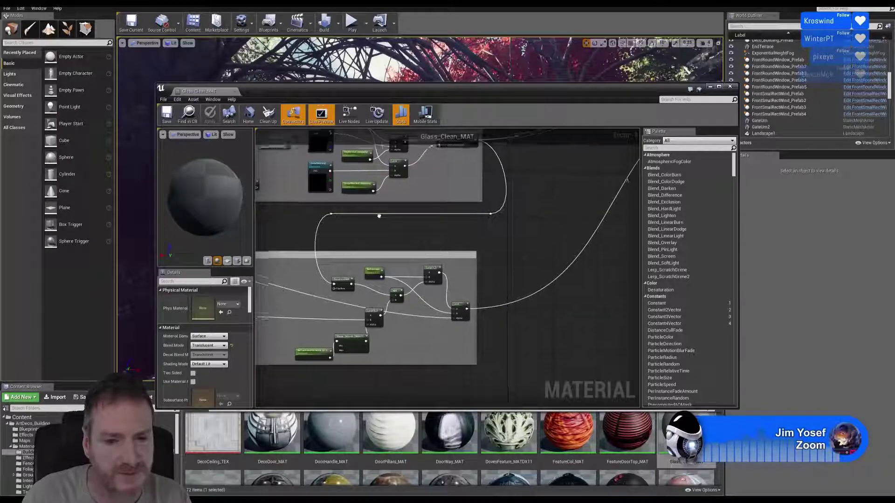
{"action": "scroll", "coordinate": [562, 285], "scroll_direction": "down", "scroll_amount": 3}
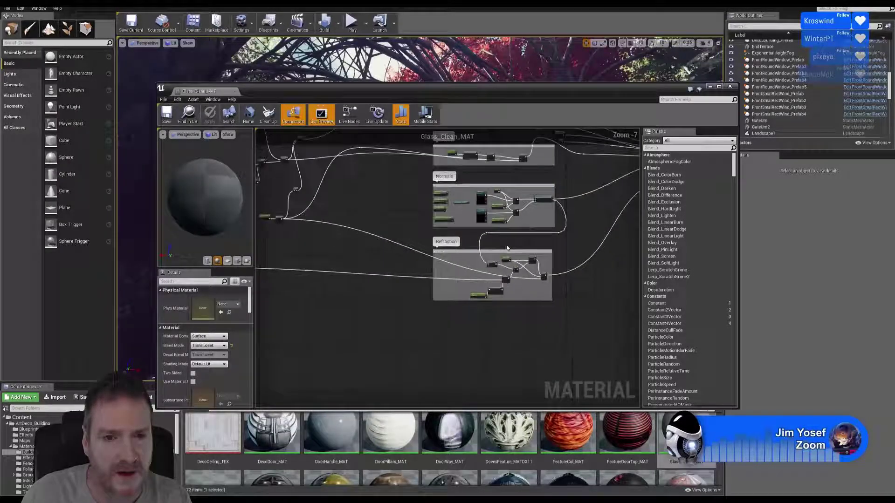
{"action": "scroll", "coordinate": [415, 263], "scroll_direction": "down", "scroll_amount": 3}
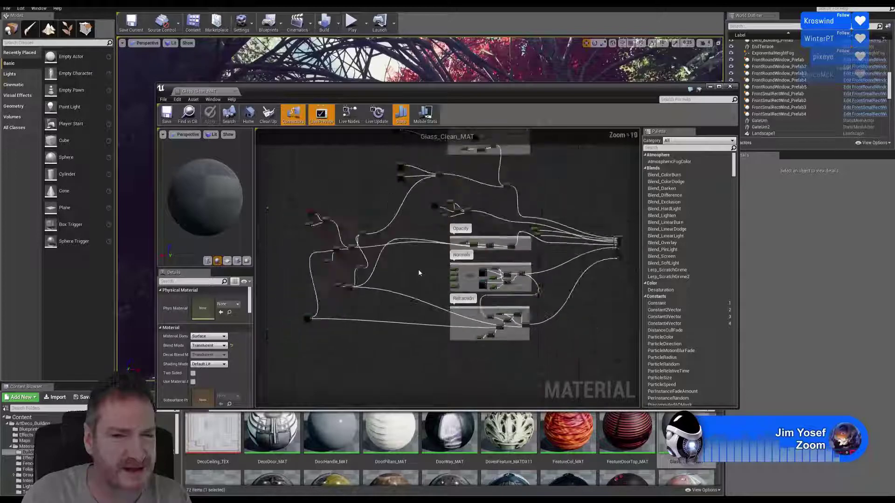
{"action": "right_click_drag", "start_coordinate": [561, 214], "coordinate": [541, 253]}
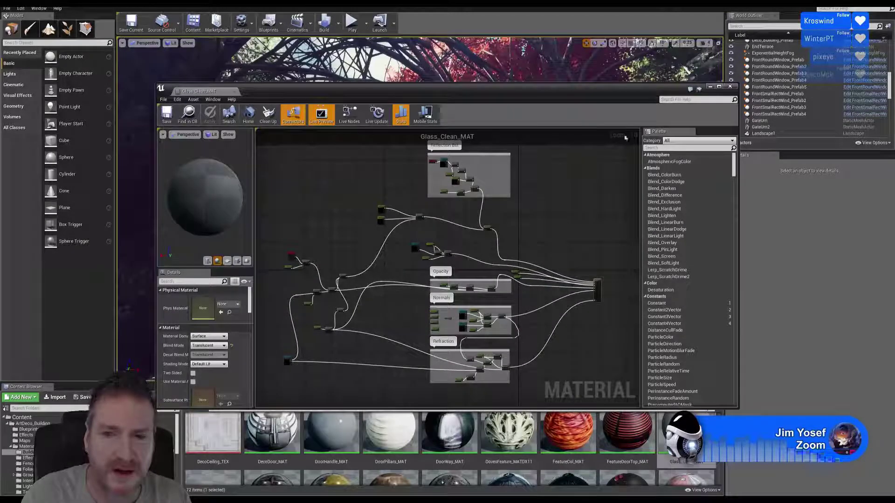
{"action": "left_click", "coordinate": [730, 87]}
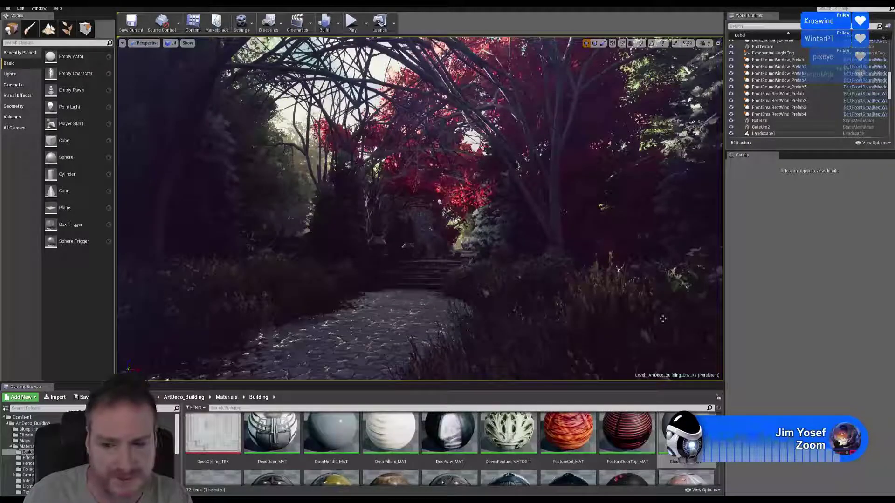
Fly the viewport along the tree-lined stone path to the stone urns, examining the garden lighting and foliage
{"action": "scroll", "coordinate": [447, 447], "scroll_direction": "up", "scroll_amount": 2}
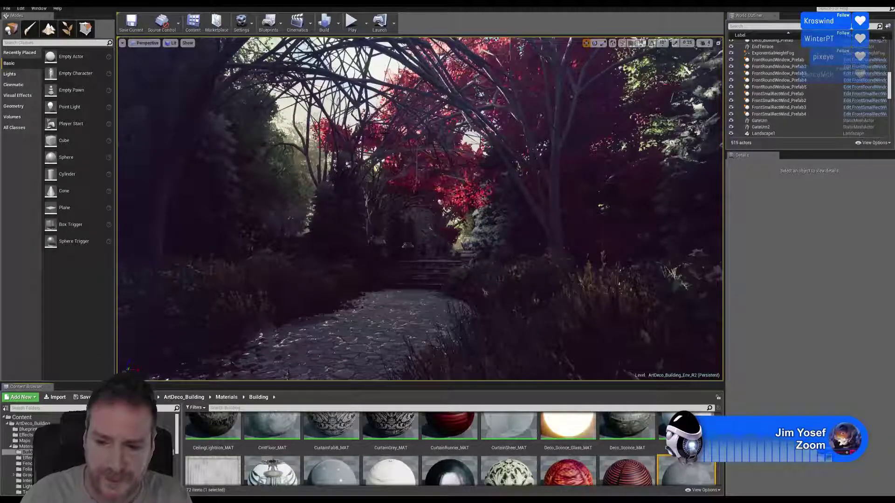
{"action": "right_click_drag", "start_coordinate": [385, 134], "coordinate": [365, 130]}
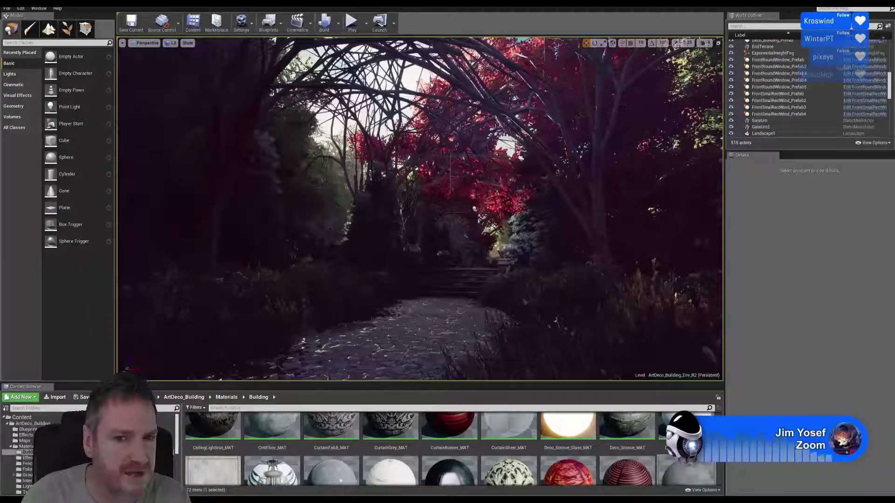
{"action": "right_click_drag", "start_coordinate": [385, 134], "coordinate": [376, 153]}
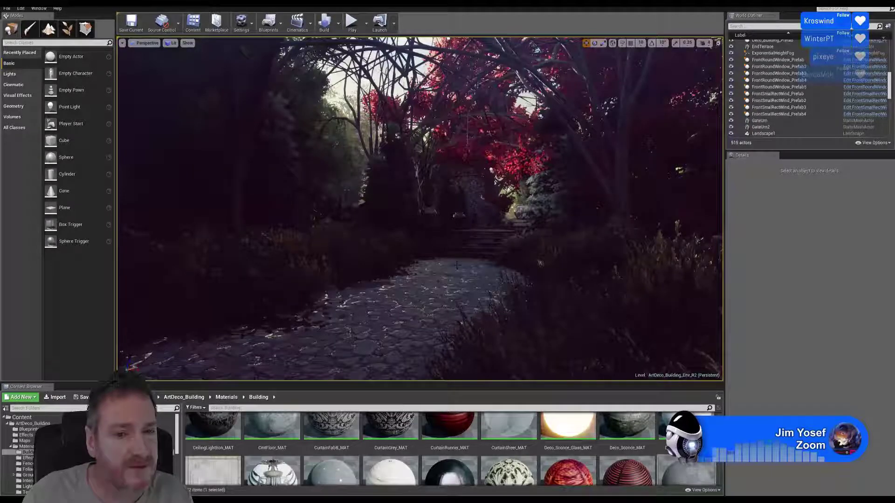
{"action": "right_click_drag", "start_coordinate": [454, 275], "coordinate": [434, 292]}
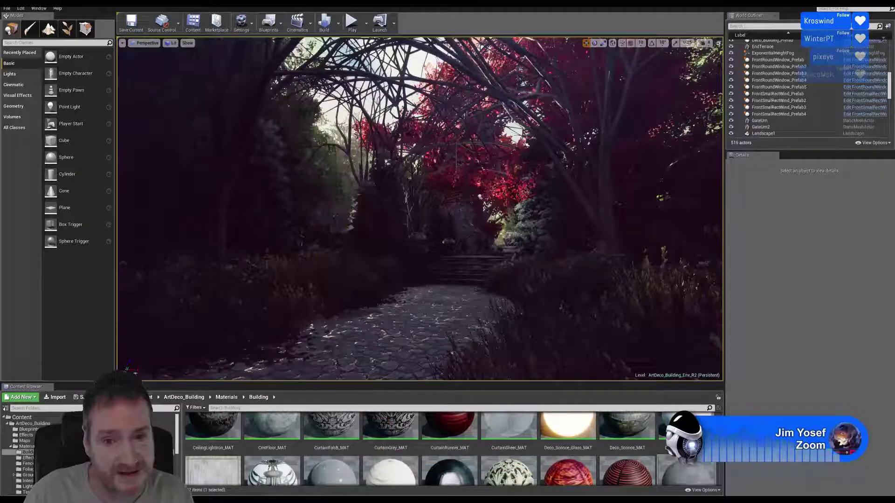
{"action": "right_click_drag", "start_coordinate": [420, 210], "coordinate": [461, 207]}
{"action": "key", "text": "w"}
{"action": "key", "text": "w"}
{"action": "key", "text": "e"}
{"action": "key", "text": "w"}
{"action": "key", "text": "s"}
{"action": "key", "text": "w"}
{"action": "key", "text": "s"}
{"action": "key", "text": "w"}
{"action": "right_click_drag", "start_coordinate": [441, 303], "coordinate": [442, 304]}
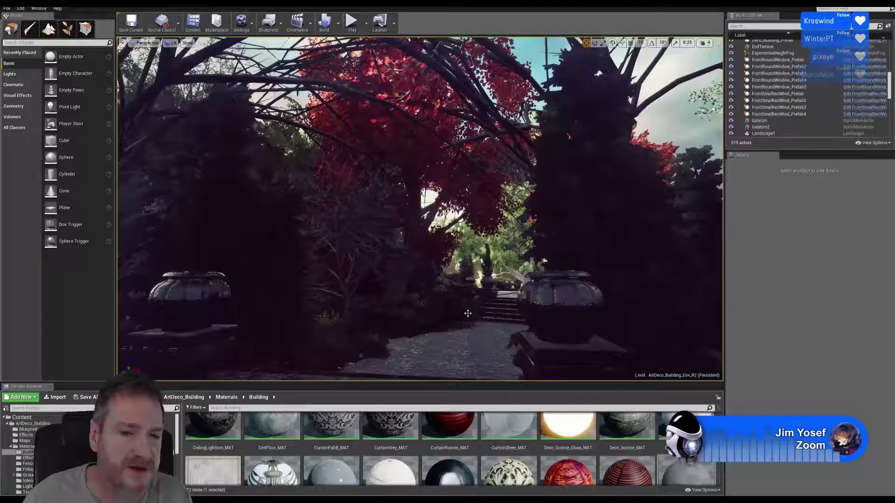
Continue through the garden past the water's edge and view the brick building's front facade
{"action": "key", "text": "w"}
{"action": "mouse_move", "coordinate": [468, 313]}
{"action": "right_mouse_down"}
{"action": "mouse_move", "coordinate": [452, 308]}
{"action": "mouse_move", "coordinate": [465, 313]}
{"action": "right_mouse_up"}
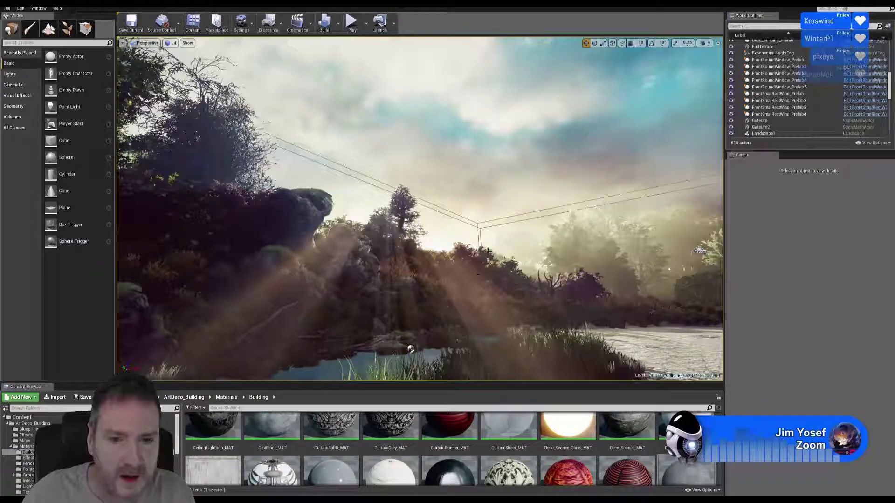
{"action": "right_click_drag", "start_coordinate": [489, 252], "coordinate": [479, 355]}
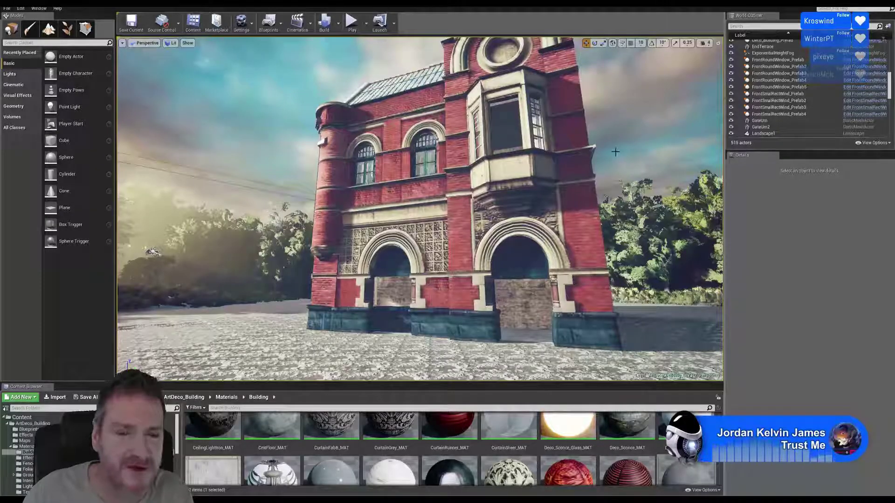
Switch to 3ds Max and export the selected large rectangular front window as LrgRectWindFront.FBX in the Exports/Windows folder
{"action": "key", "text": "super+d"}
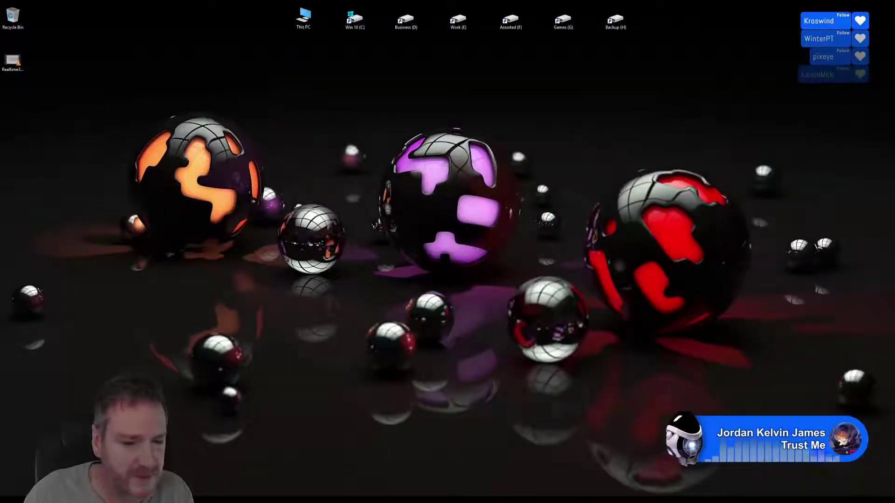
{"action": "key", "text": "alt+Tab"}
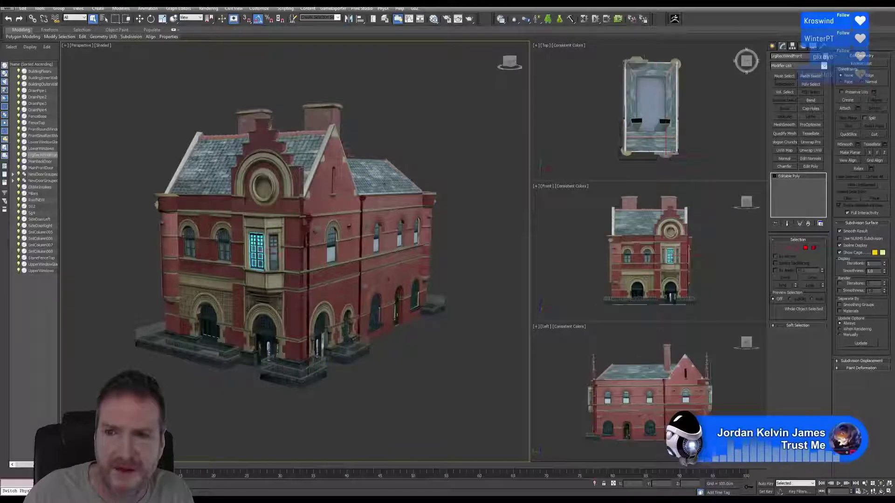
{"action": "double_click", "coordinate": [799, 57]}
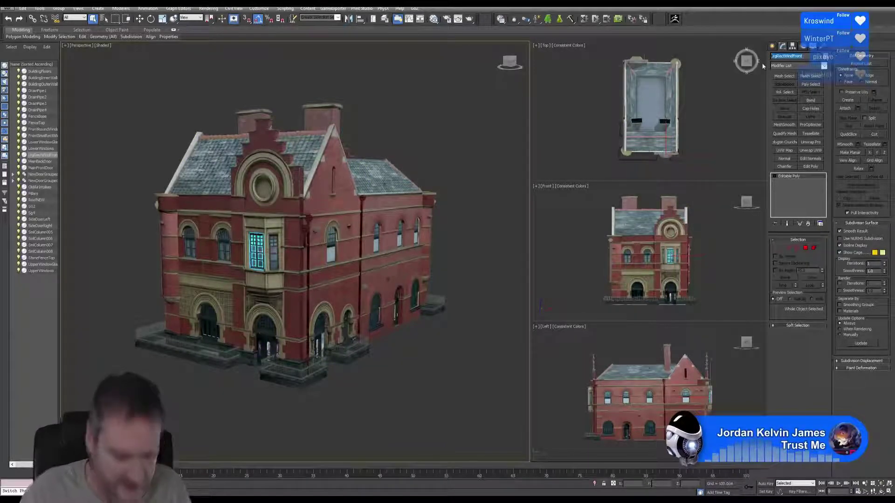
{"action": "left_click", "coordinate": [7, 7]}
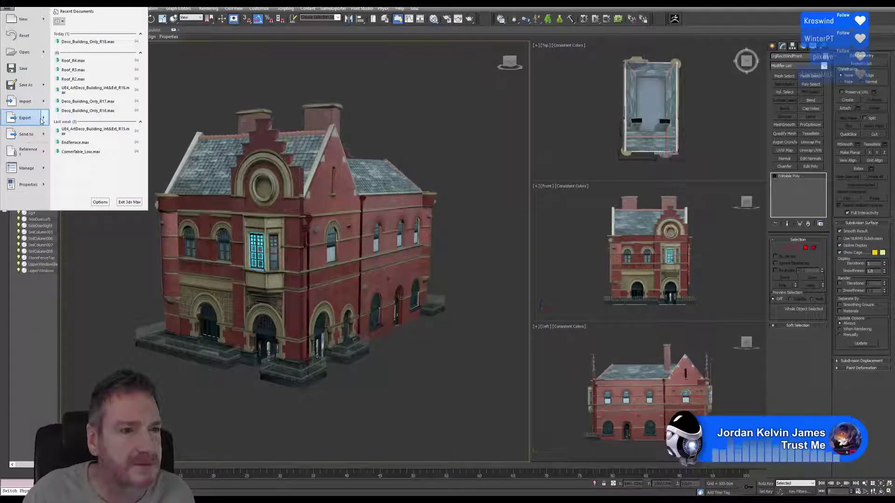
{"action": "mouse_move", "coordinate": [41, 122]}
{"action": "left_click", "coordinate": [100, 57]}
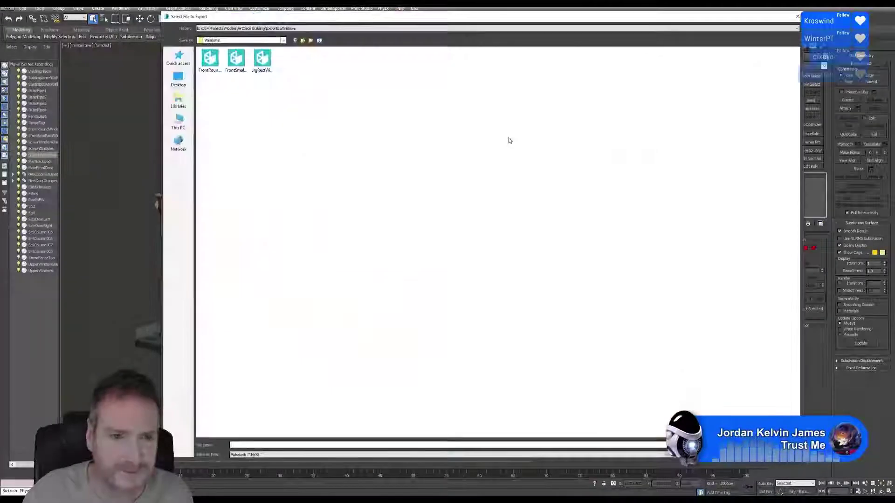
{"action": "left_click", "coordinate": [262, 63]}
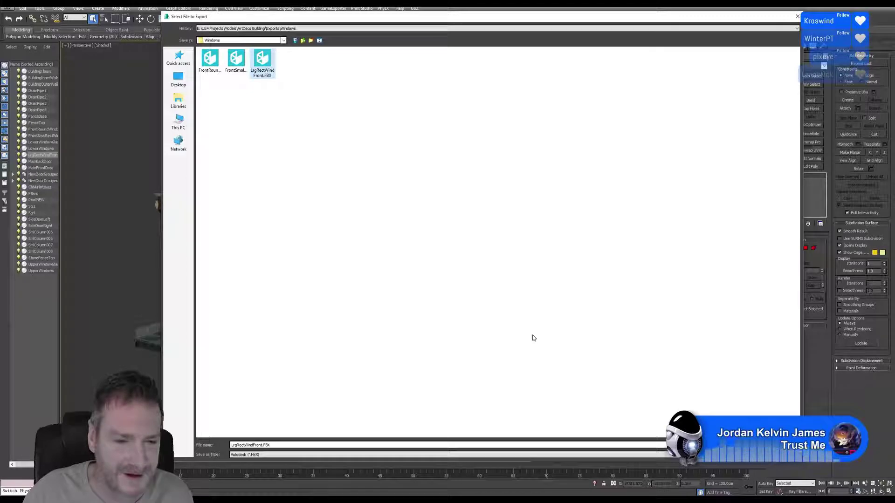
{"action": "left_click_drag", "start_coordinate": [656, 19], "coordinate": [628, 22]}
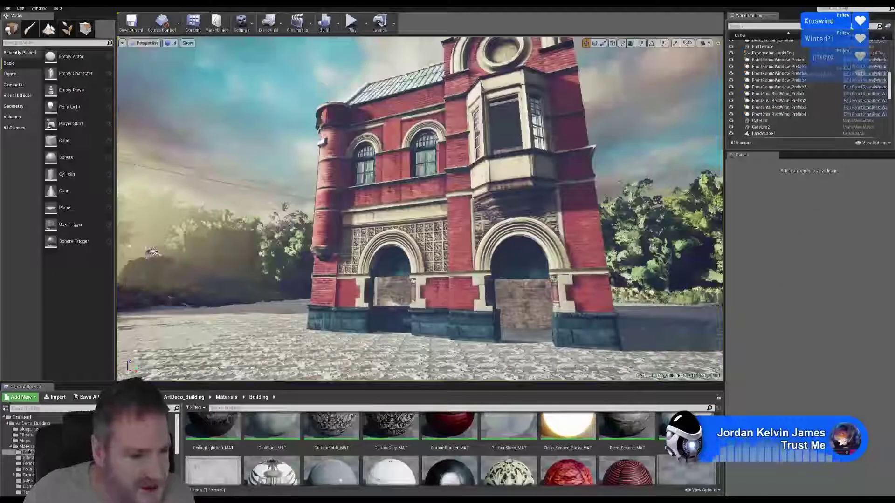
Switch back to Unreal Editor and import LrgRectWindFront.FBX into the Models/Building folder with the current FBX import options
{"action": "scroll", "coordinate": [94, 458], "scroll_direction": "down", "scroll_amount": 4}
{"action": "left_click", "coordinate": [28, 458]}
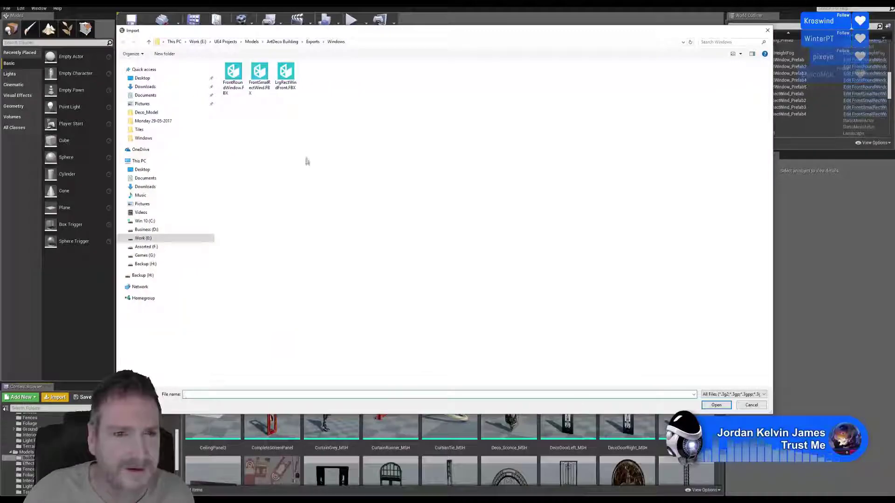
{"action": "double_click", "coordinate": [289, 86]}
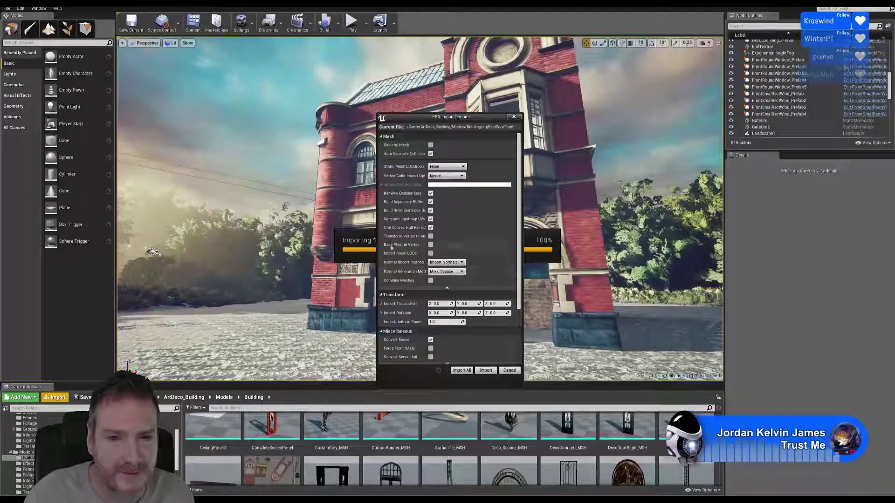
{"action": "left_click", "coordinate": [486, 371]}
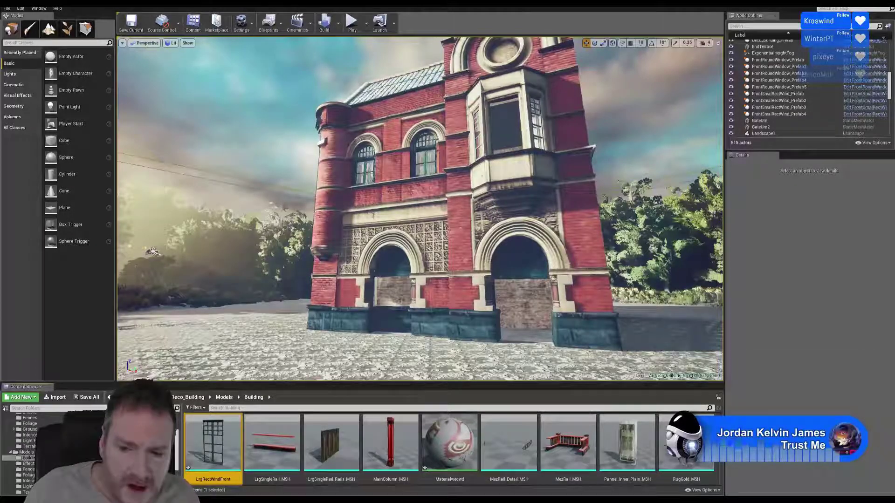
Assign Building_Front_MAT to the FrontSmallRectWind mesh's material slot, save the mesh and close its editor
{"action": "scroll", "coordinate": [449, 447], "scroll_direction": "up", "scroll_amount": 3}
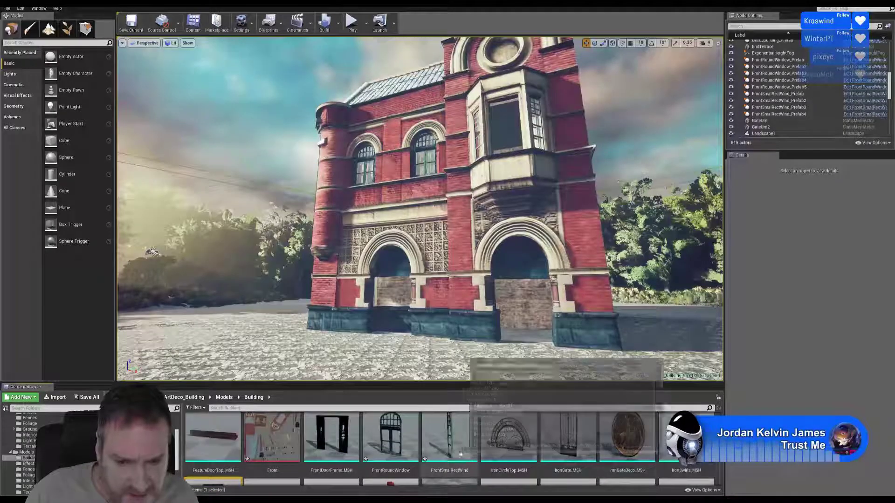
{"action": "double_click", "coordinate": [449, 438]}
{"action": "scroll", "coordinate": [28, 452], "scroll_direction": "up", "scroll_amount": 3}
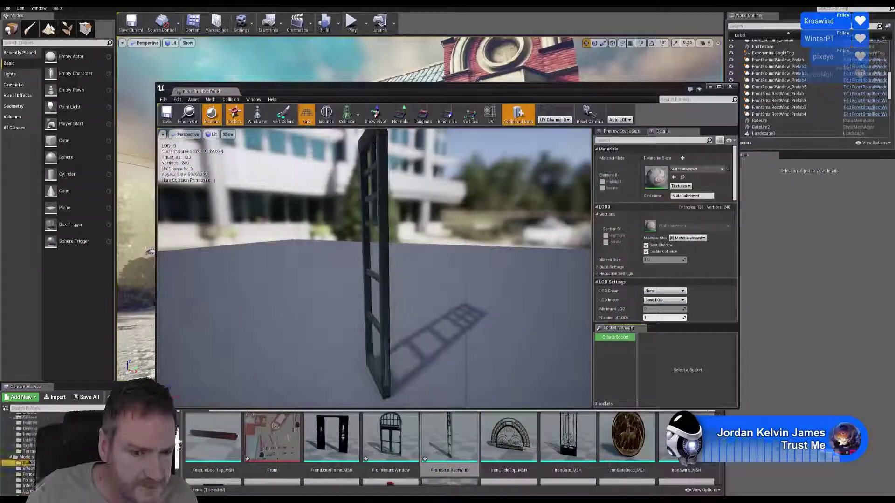
{"action": "left_click", "coordinate": [29, 445]}
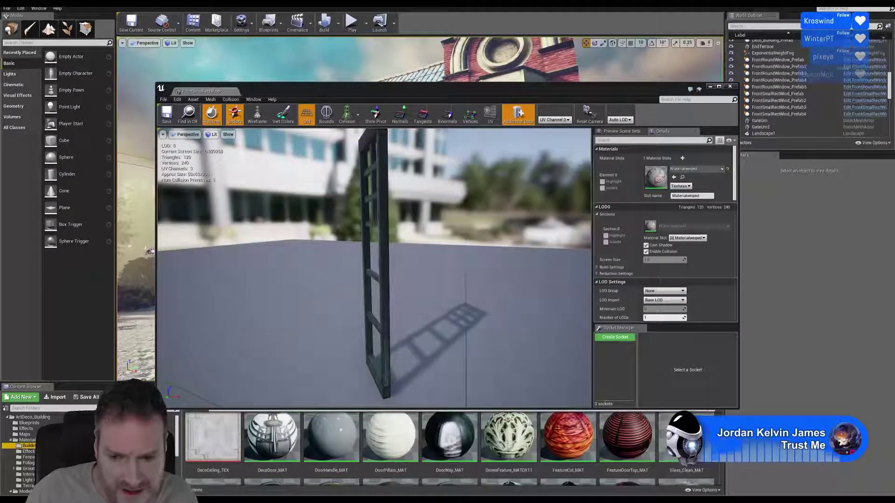
{"action": "scroll", "coordinate": [419, 442], "scroll_direction": "up", "scroll_amount": 3}
{"action": "left_click_drag", "start_coordinate": [508, 442], "coordinate": [656, 178]}
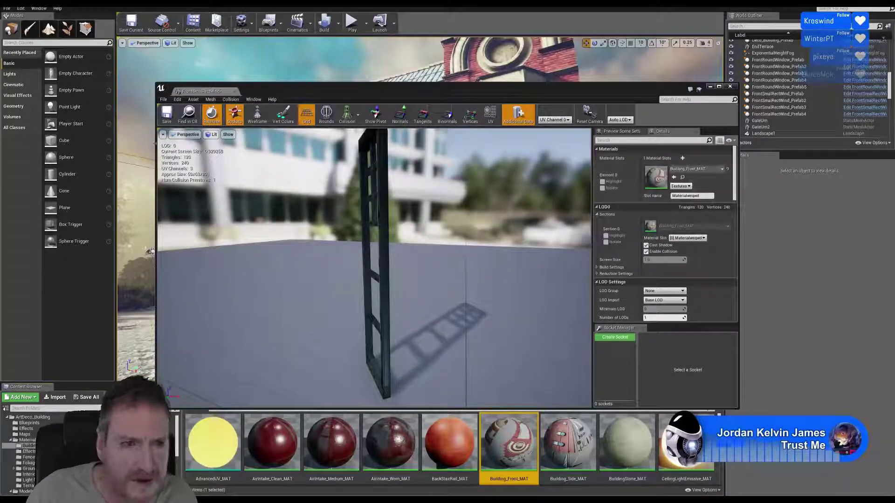
{"action": "left_click", "coordinate": [165, 116]}
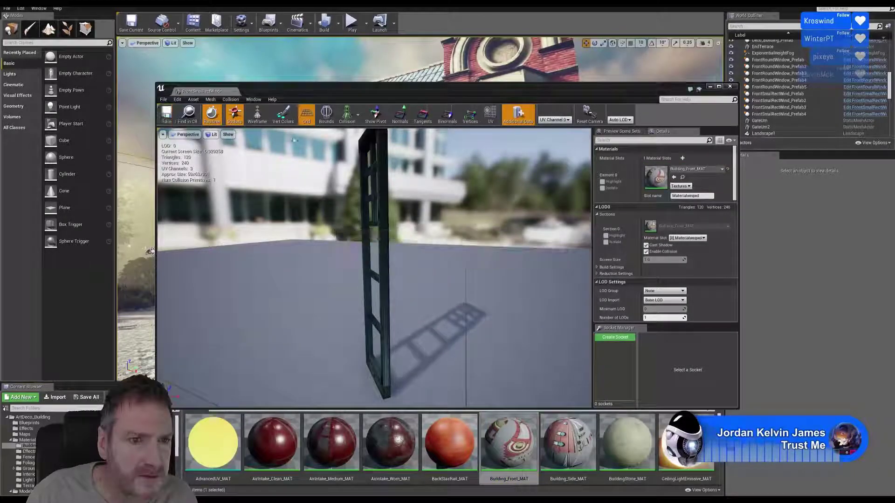
{"action": "left_click", "coordinate": [730, 86]}
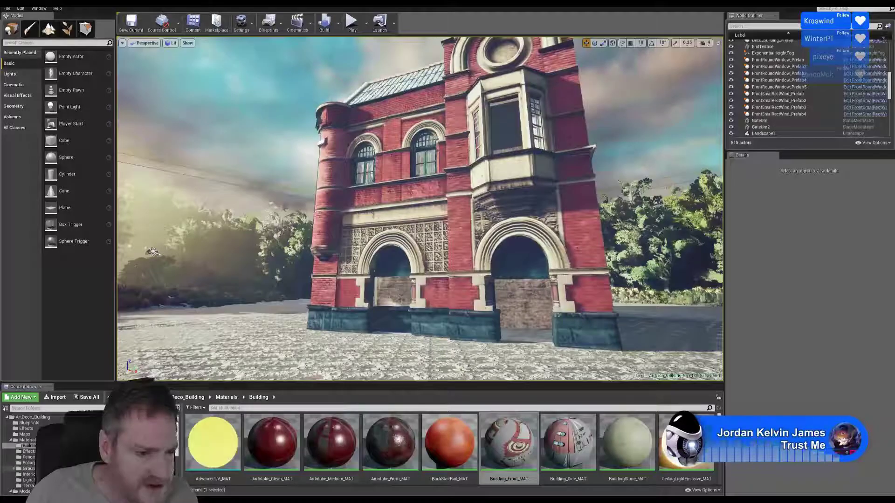
Open the LrgRectWindFront mesh, assign Building_Front_MAT to its material slot, and close the mesh editor
{"action": "scroll", "coordinate": [28, 461], "scroll_direction": "down", "scroll_amount": 3}
{"action": "left_click", "coordinate": [28, 463]}
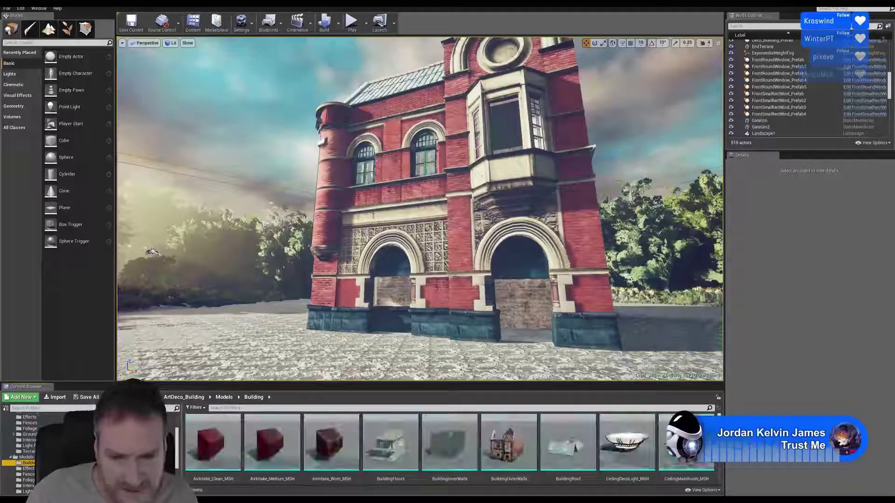
{"action": "scroll", "coordinate": [710, 469], "scroll_direction": "down", "scroll_amount": 2}
{"action": "scroll", "coordinate": [450, 450], "scroll_direction": "down", "scroll_amount": 10}
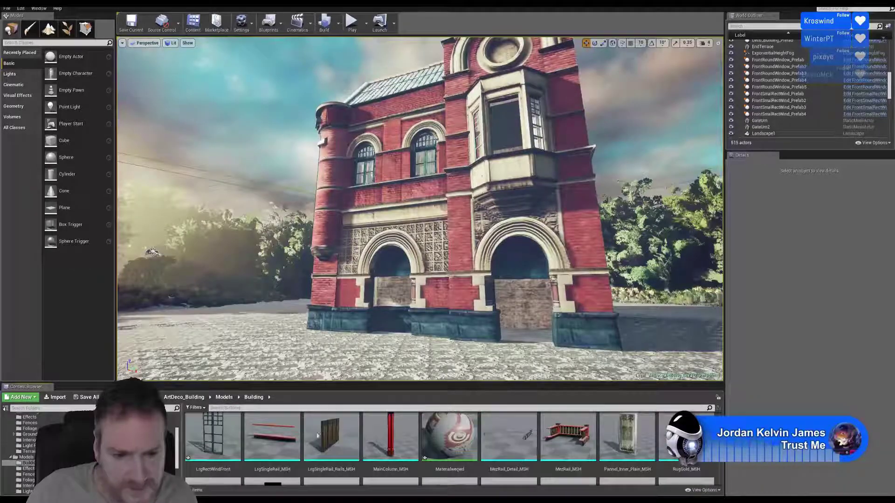
{"action": "double_click", "coordinate": [213, 438]}
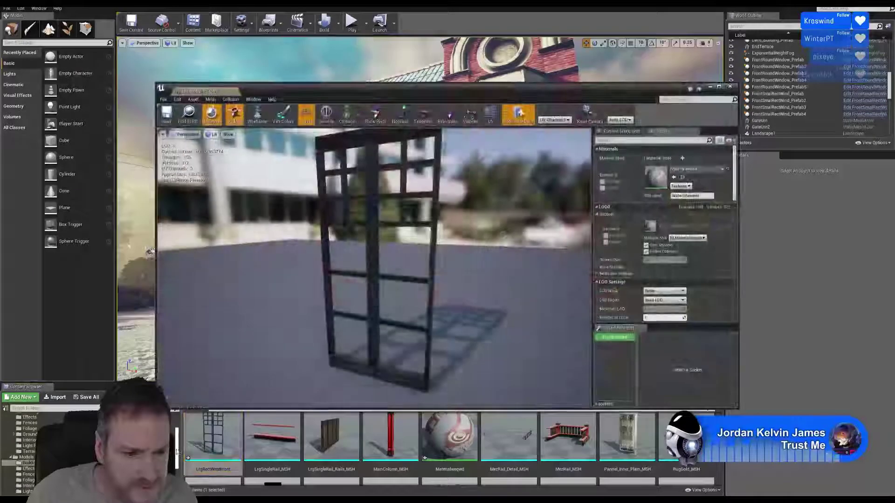
{"action": "left_click_drag", "start_coordinate": [177, 452], "coordinate": [177, 436]}
{"action": "left_click", "coordinate": [31, 452]}
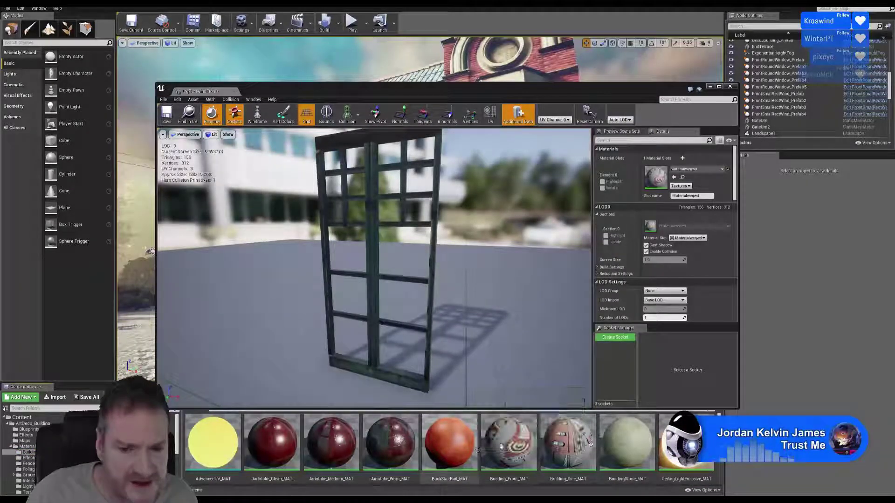
{"action": "left_click_drag", "start_coordinate": [503, 445], "coordinate": [667, 186]}
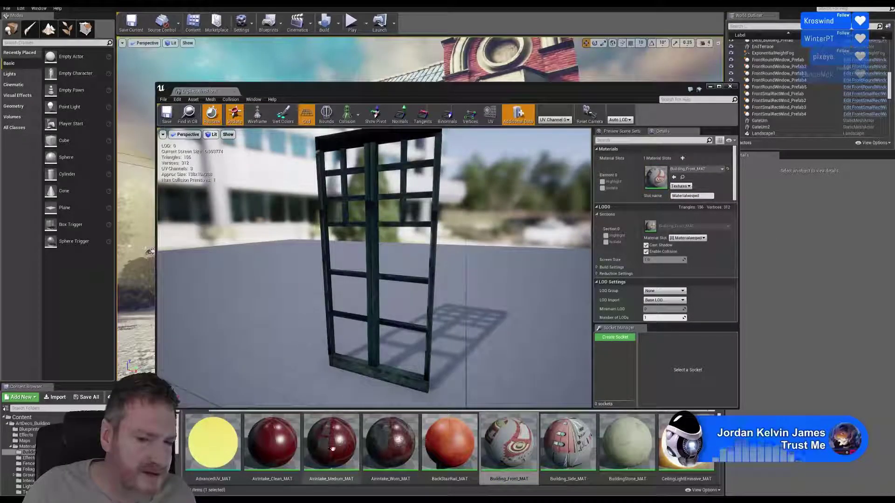
{"action": "left_click", "coordinate": [731, 88]}
{"action": "right_click_drag", "start_coordinate": [557, 216], "coordinate": [555, 220]}
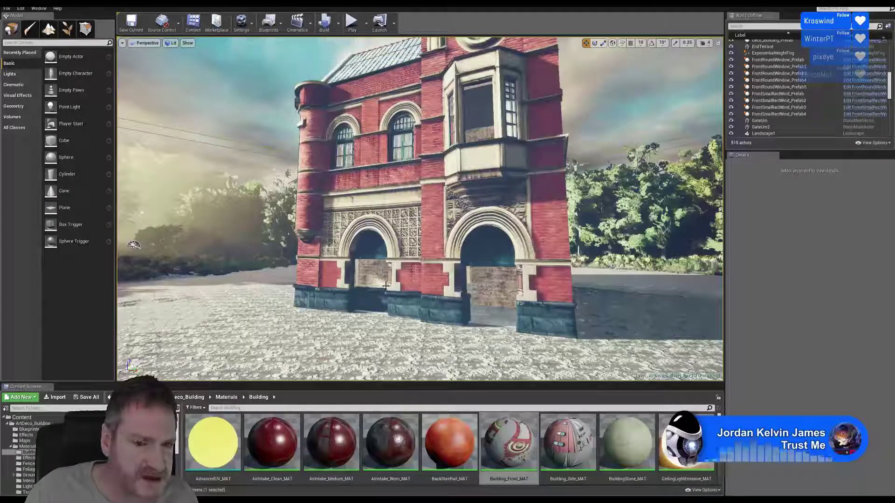
{"action": "left_click", "coordinate": [285, 500]}
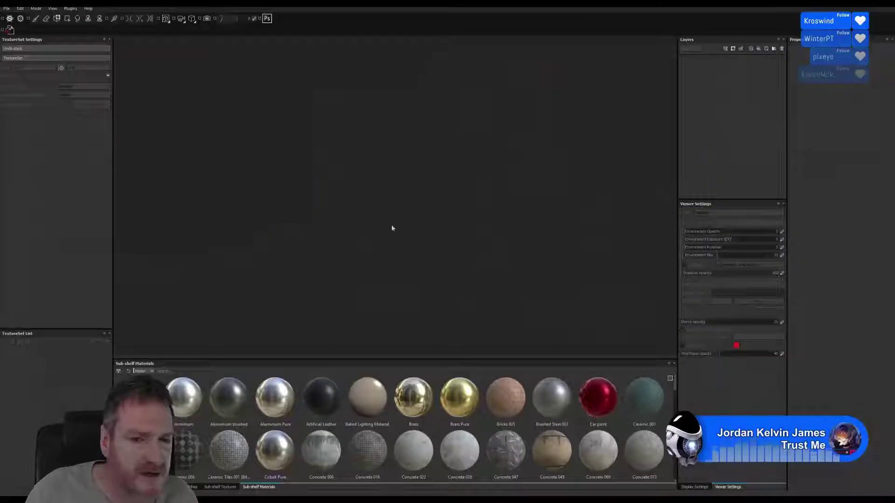
{"action": "left_click", "coordinate": [289, 500]}
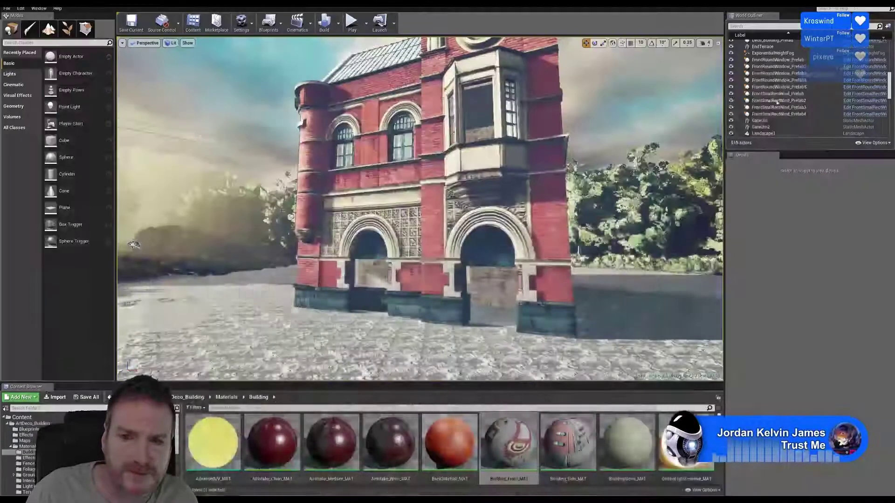
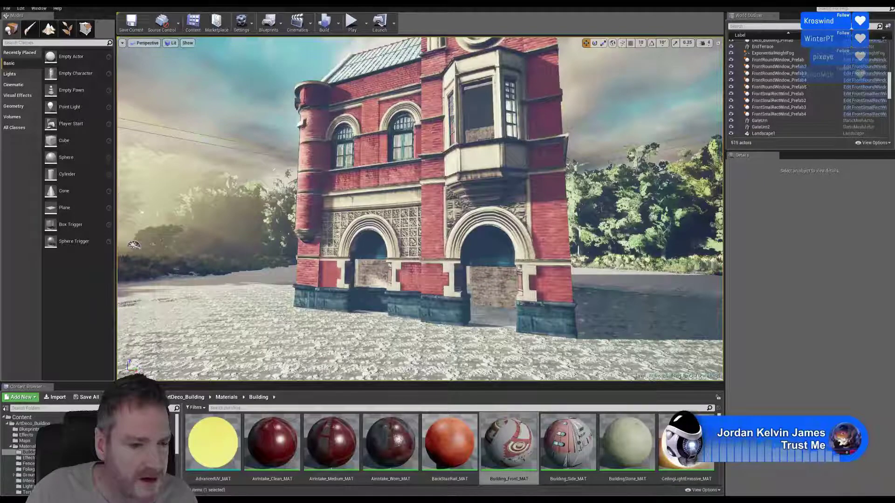
Place the LrgRectWindFront mesh from the Models/Building folder in the level, on the paving in front of the brick building
{"action": "scroll", "coordinate": [28, 452], "scroll_direction": "down", "scroll_amount": 3}
{"action": "left_click", "coordinate": [29, 446]}
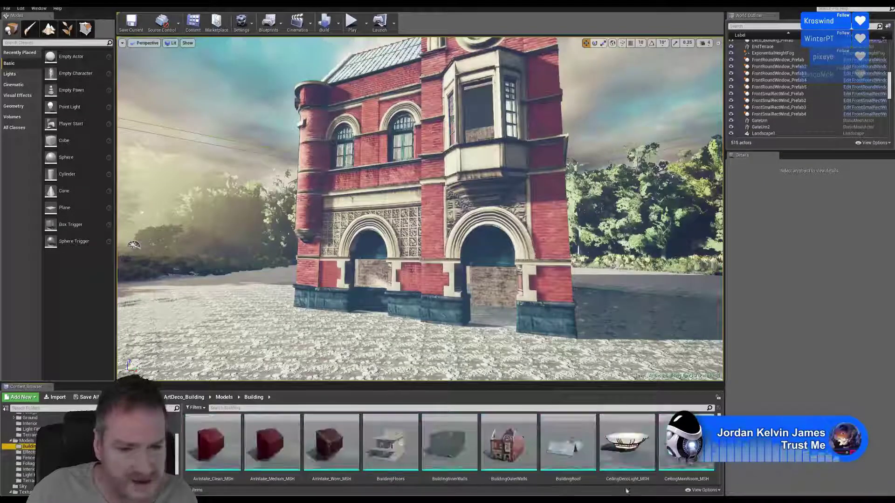
{"action": "scroll", "coordinate": [626, 466], "scroll_direction": "down", "scroll_amount": 2}
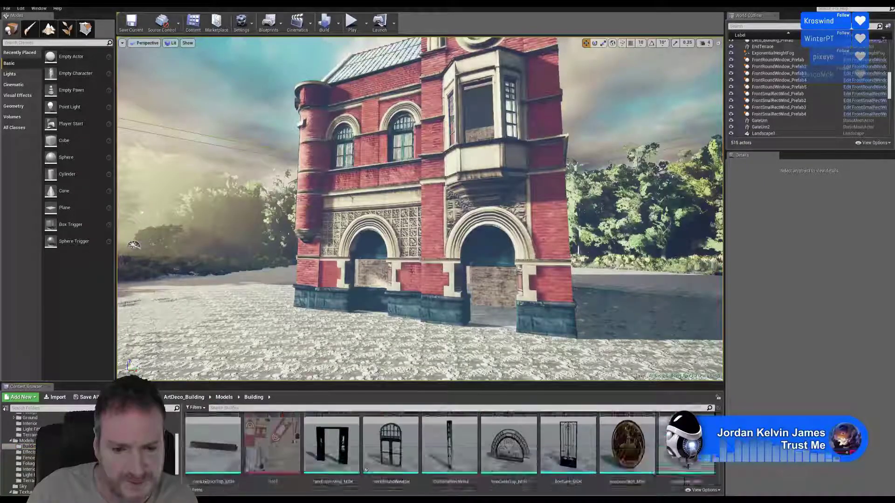
{"action": "scroll", "coordinate": [365, 470], "scroll_direction": "down", "scroll_amount": 2}
{"action": "left_click_drag", "start_coordinate": [213, 458], "coordinate": [255, 321]}
Find WindowPane_MSH in the Models/Building folder and place it in the level beside the large rectangular window frame
{"action": "scroll", "coordinate": [450, 462], "scroll_direction": "down", "scroll_amount": 5}
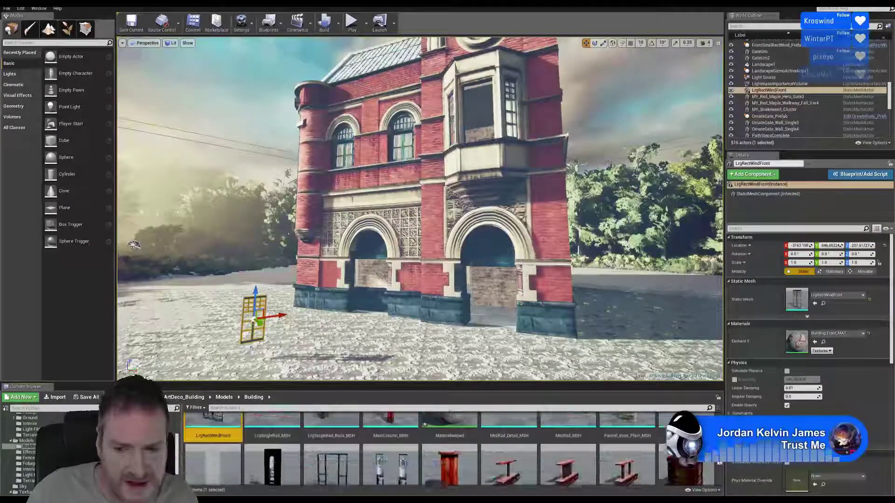
{"action": "scroll", "coordinate": [450, 447], "scroll_direction": "up", "scroll_amount": 5}
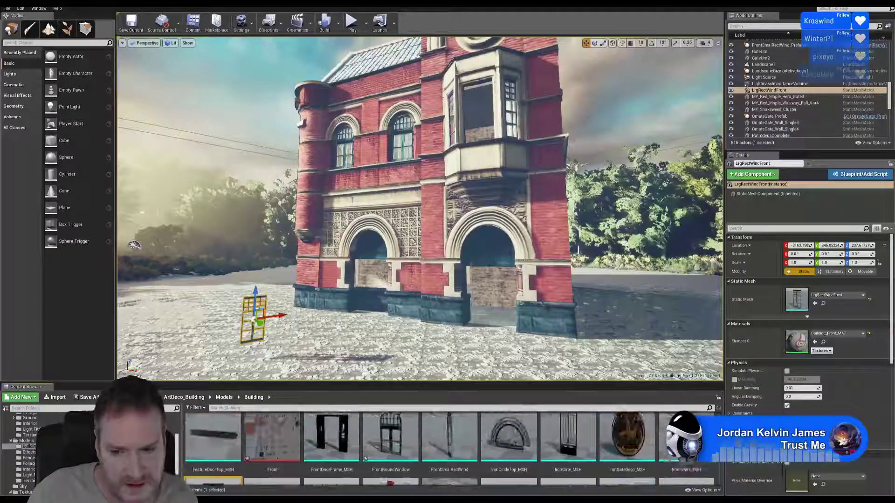
{"action": "scroll", "coordinate": [450, 447], "scroll_direction": "up", "scroll_amount": 1}
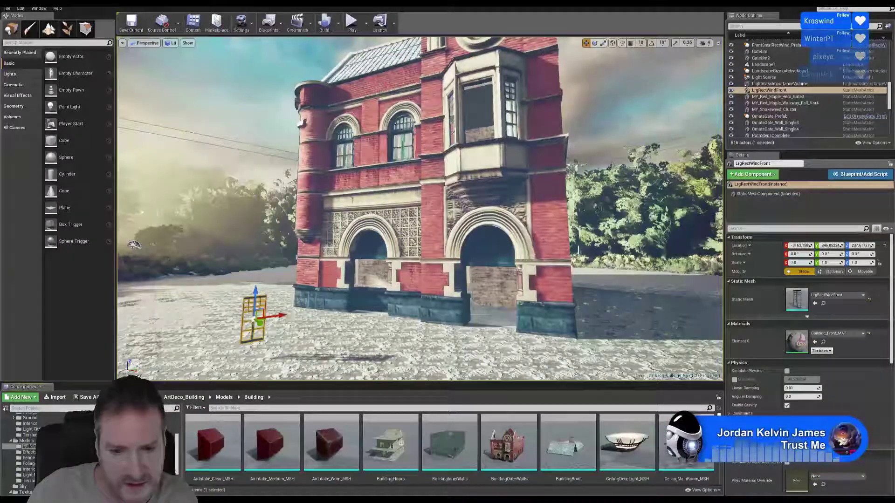
{"action": "scroll", "coordinate": [450, 447], "scroll_direction": "down", "scroll_amount": 2}
{"action": "scroll", "coordinate": [425, 466], "scroll_direction": "down", "scroll_amount": 4}
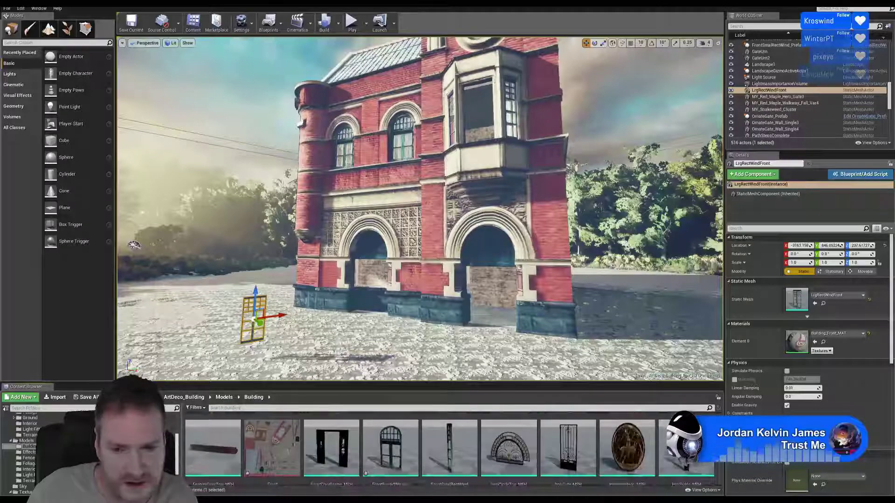
{"action": "scroll", "coordinate": [424, 466], "scroll_direction": "down", "scroll_amount": 2}
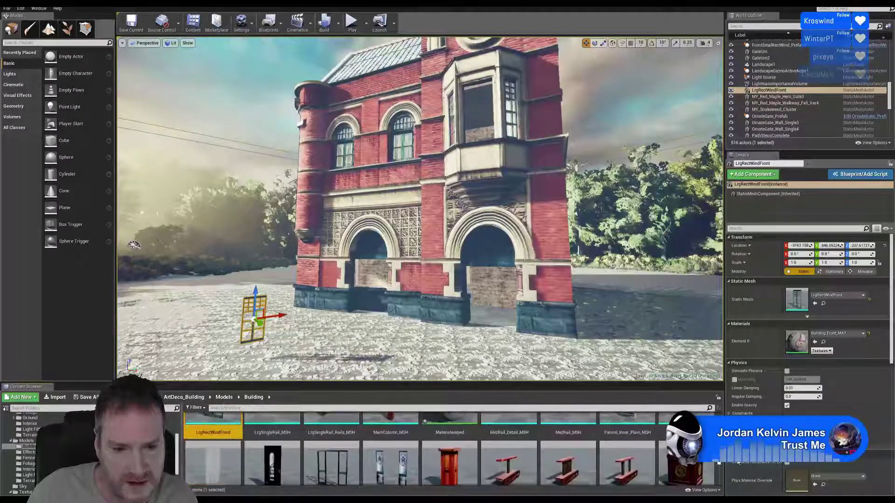
{"action": "scroll", "coordinate": [425, 447], "scroll_direction": "down", "scroll_amount": 3}
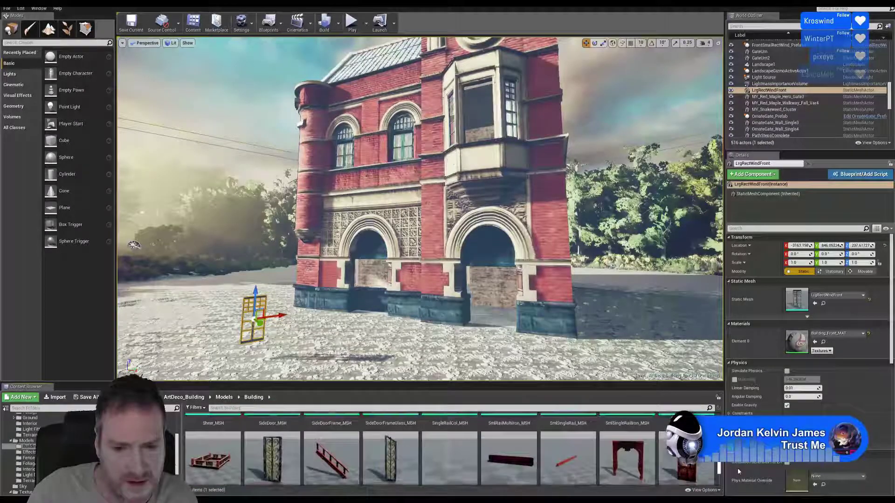
{"action": "scroll", "coordinate": [447, 447], "scroll_direction": "down", "scroll_amount": 3}
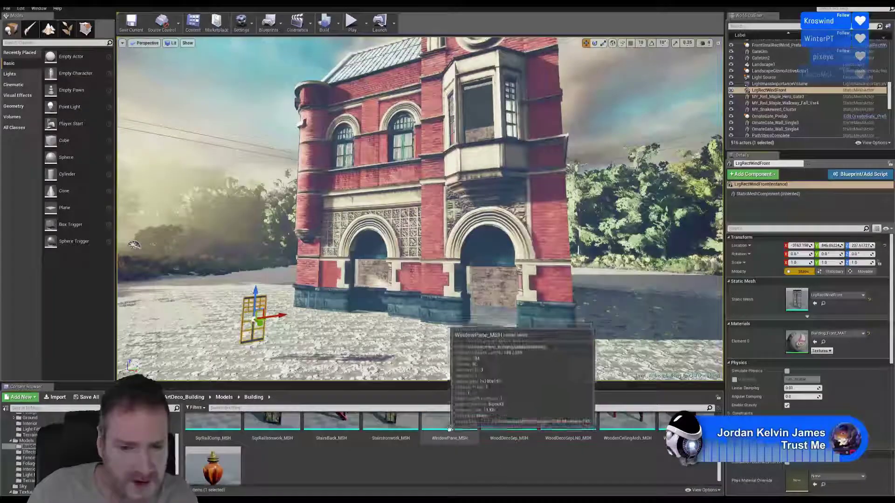
{"action": "left_click_drag", "start_coordinate": [399, 401], "coordinate": [256, 357]}
{"action": "scroll", "coordinate": [256, 326], "scroll_direction": "up", "scroll_amount": 1}
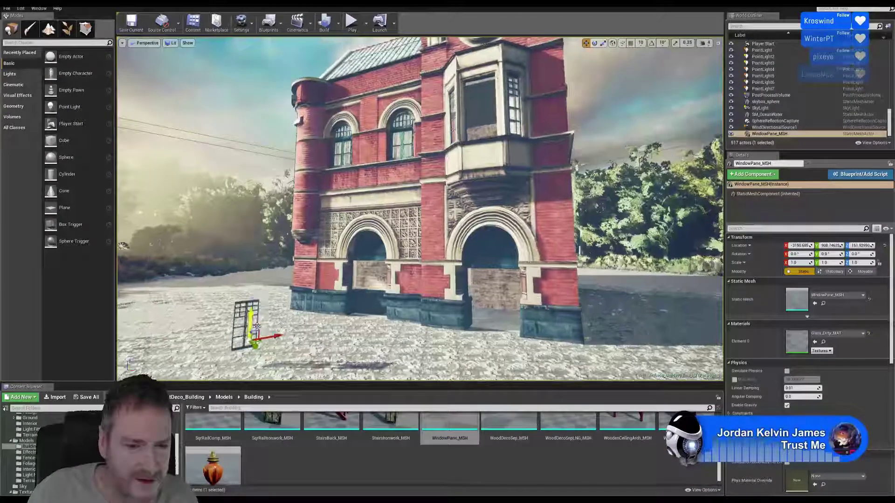
Rotate the WindowPane_MSH glass pane about -95° around its vertical axis to align it with the large rectangular window frame
{"action": "right_click_drag", "start_coordinate": [257, 326], "coordinate": [251, 375]}
{"action": "key", "text": "w"}
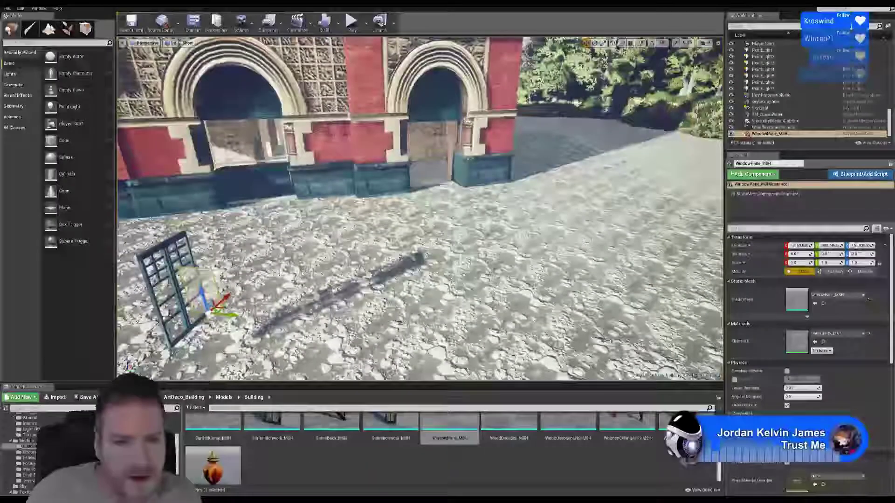
{"action": "key", "text": "a"}
{"action": "mouse_move", "coordinate": [367, 188]}
{"action": "right_mouse_down"}
{"action": "mouse_move", "coordinate": [377, 188]}
{"action": "mouse_move", "coordinate": [367, 189]}
{"action": "right_mouse_up"}
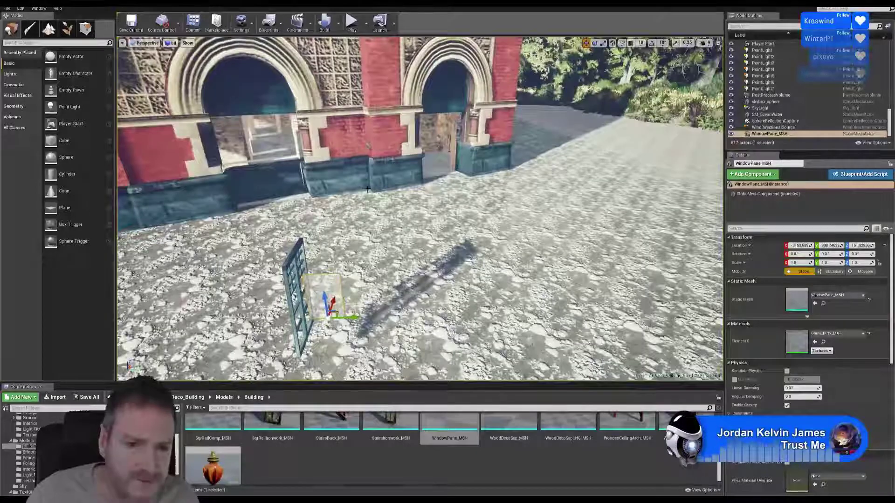
{"action": "left_click", "coordinate": [289, 256]}
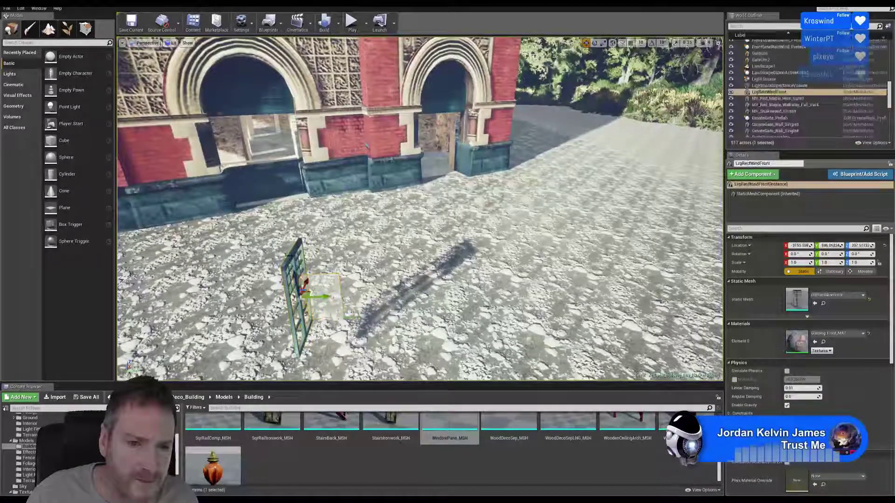
{"action": "left_click", "coordinate": [337, 284]}
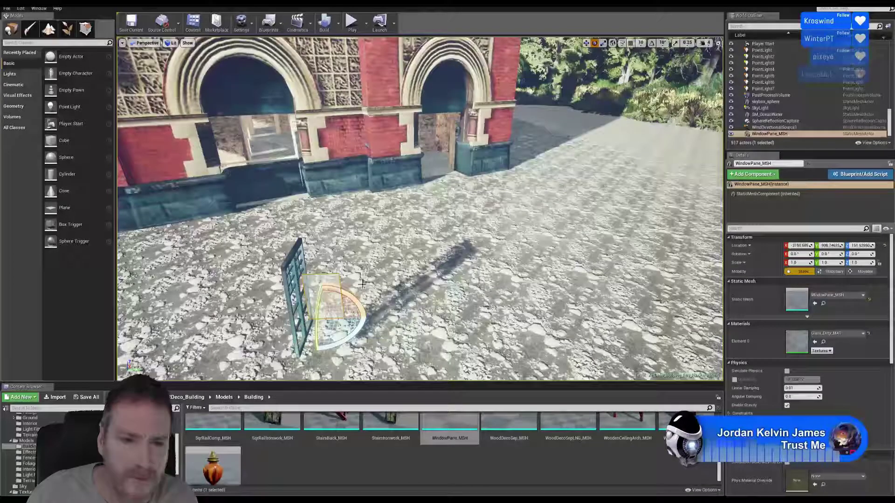
{"action": "left_click_drag", "start_coordinate": [334, 347], "coordinate": [283, 322]}
{"action": "right_click_drag", "start_coordinate": [380, 300], "coordinate": [215, 242]}
Move the glass pane along the Y axis into the plane of the window frame
{"action": "left_click", "coordinate": [586, 44]}
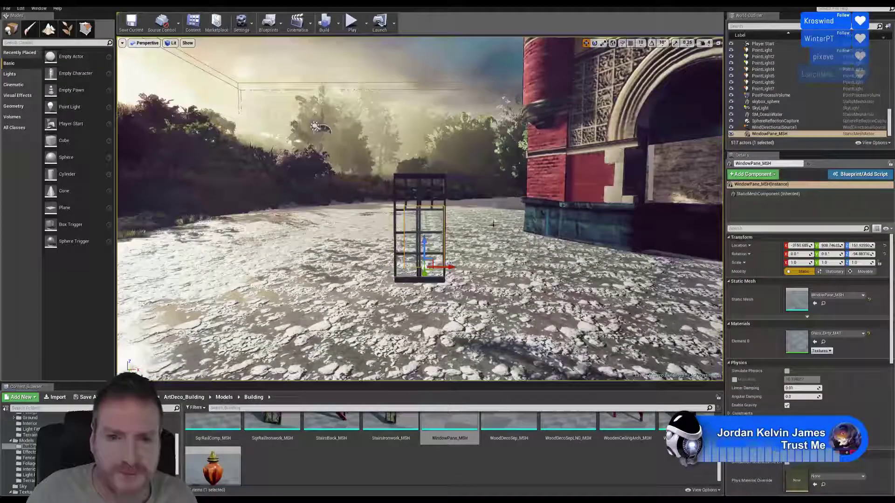
{"action": "right_click_drag", "start_coordinate": [473, 301], "coordinate": [532, 330]}
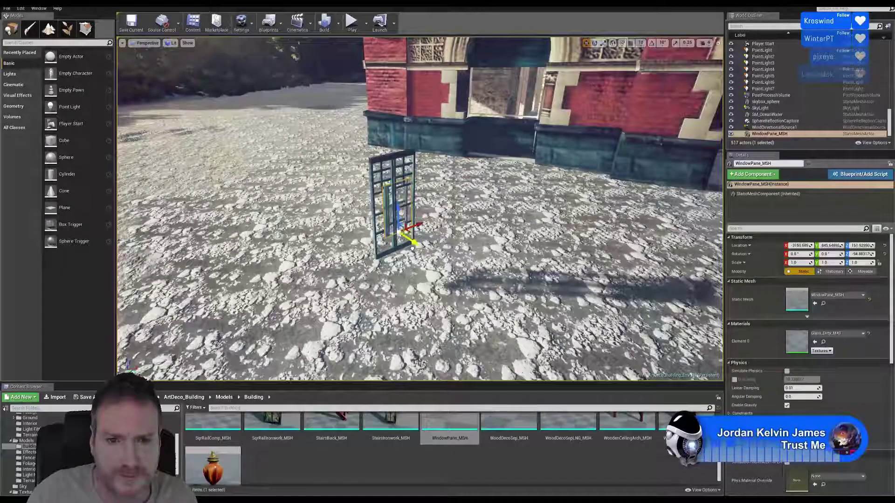
{"action": "right_click_drag", "start_coordinate": [411, 248], "coordinate": [421, 347]}
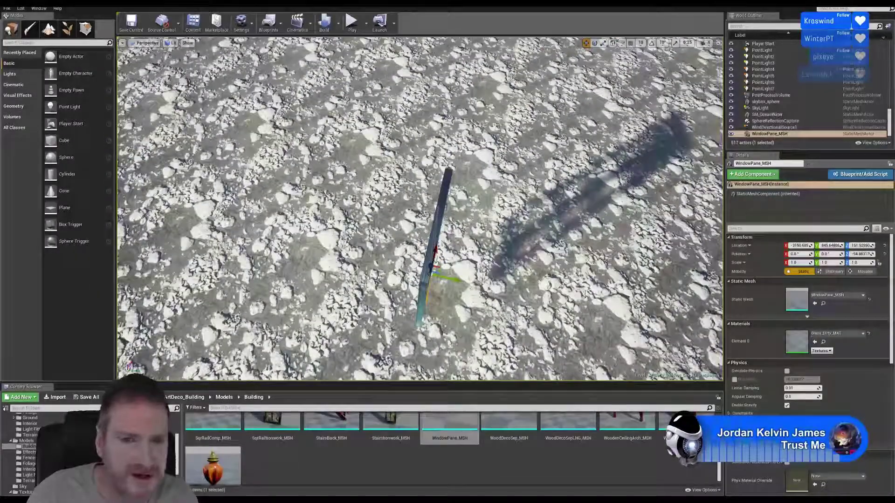
{"action": "right_click_drag", "start_coordinate": [466, 242], "coordinate": [490, 288]}
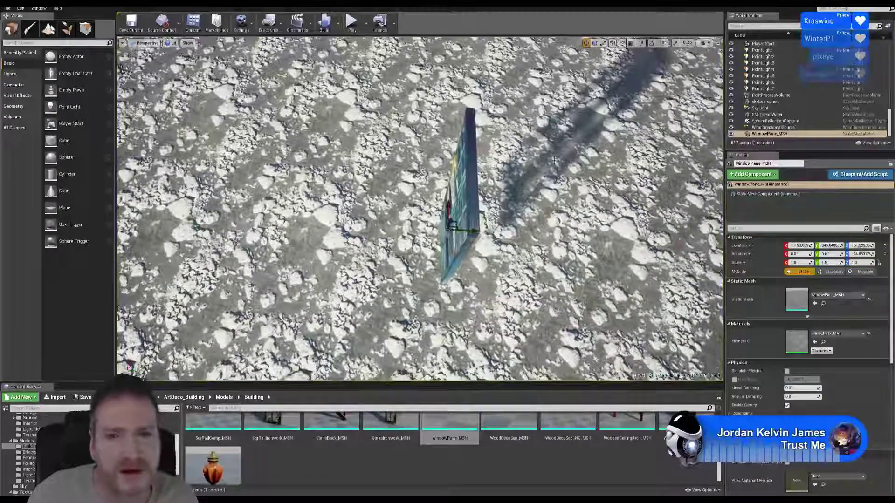
Fine-tune the pane's vertical-axis rotation to about -89.8° and slide it along the X axis to centre it in the frame
{"action": "left_click", "coordinate": [595, 43]}
{"action": "left_click_drag", "start_coordinate": [426, 264], "coordinate": [430, 267]}
{"action": "right_click_drag", "start_coordinate": [430, 267], "coordinate": [407, 207]}
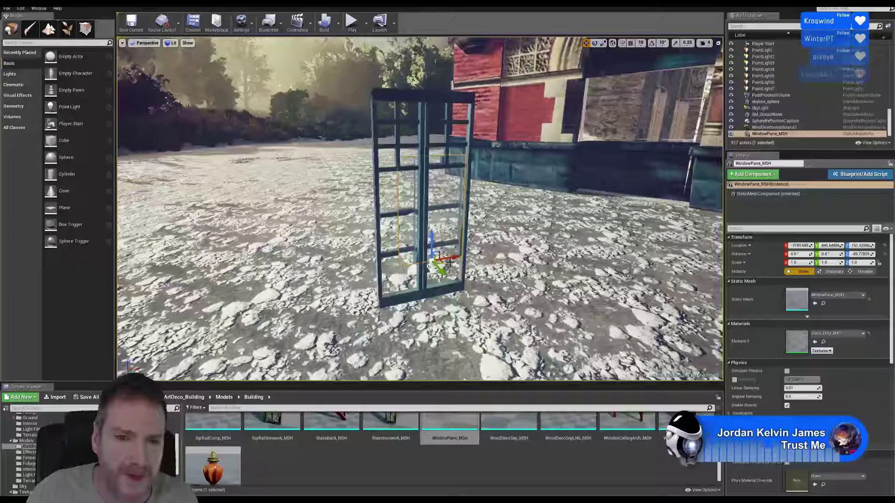
{"action": "left_click_drag", "start_coordinate": [451, 260], "coordinate": [449, 258]}
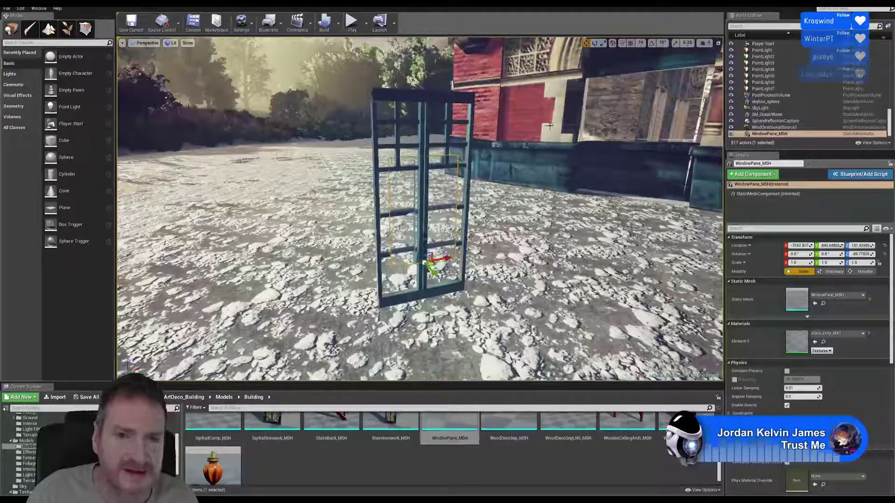
Scale the pane to about 1.31 in width and 1.74 in height, and lower it onto the frame's bottom rail
{"action": "left_click", "coordinate": [603, 43]}
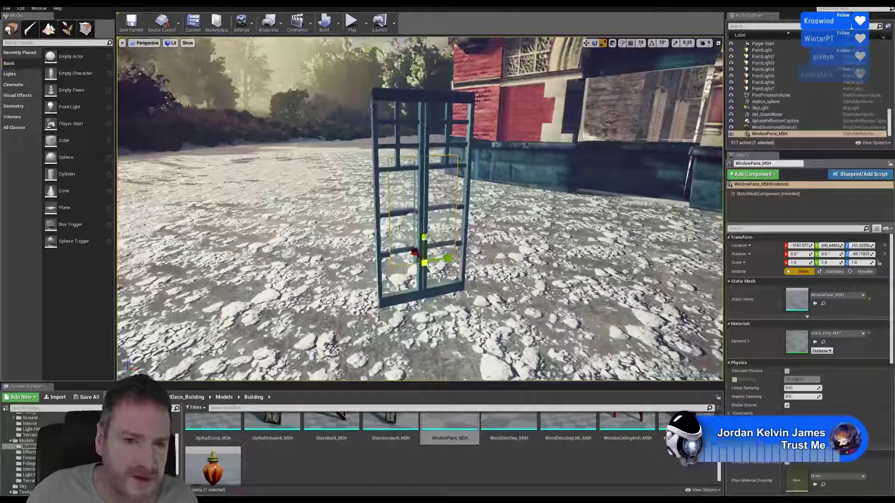
{"action": "left_click_drag", "start_coordinate": [425, 236], "coordinate": [423, 267]}
{"action": "left_click", "coordinate": [586, 43]}
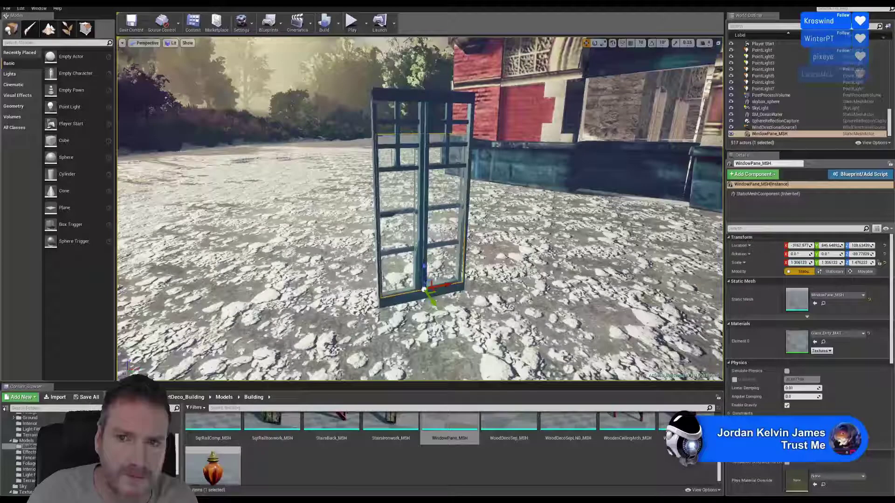
{"action": "left_click", "coordinate": [602, 43]}
{"action": "left_click_drag", "start_coordinate": [424, 267], "coordinate": [424, 251]}
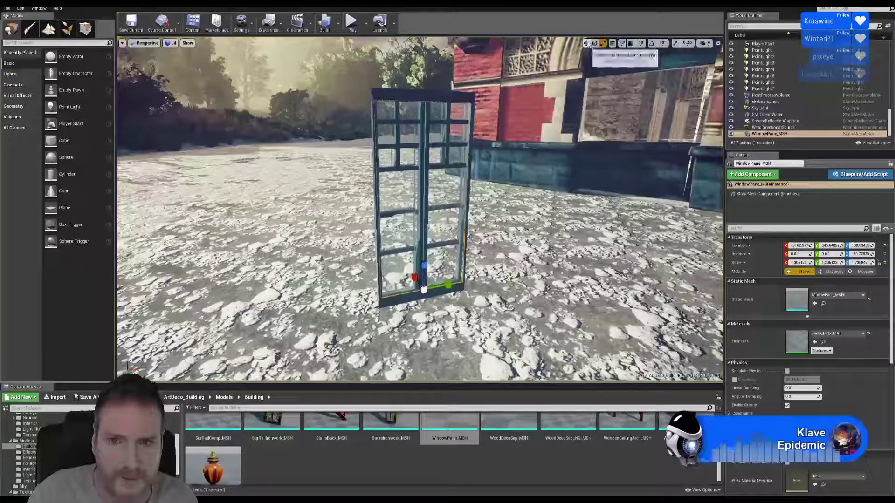
{"action": "left_click", "coordinate": [587, 43]}
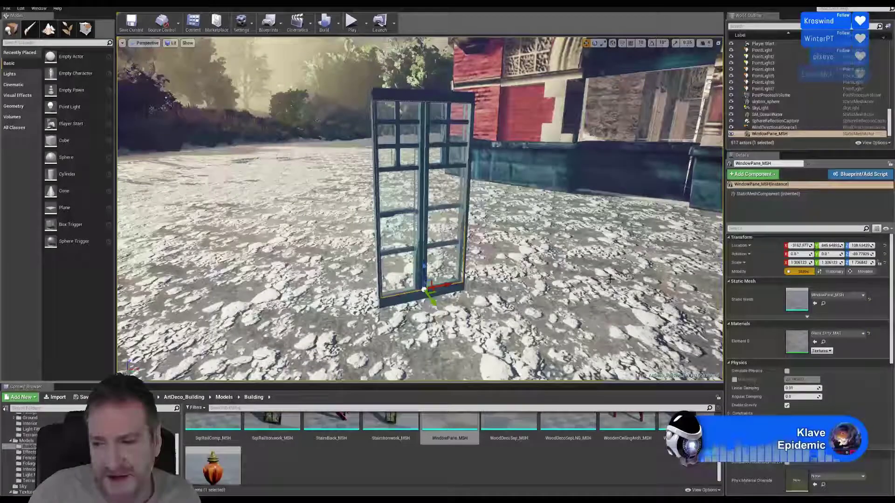
Tilt the pane about 1.7° and nudge it slightly along the Y axis to fit within the frame's thickness
{"action": "right_click_drag", "start_coordinate": [567, 271], "coordinate": [552, 287]}
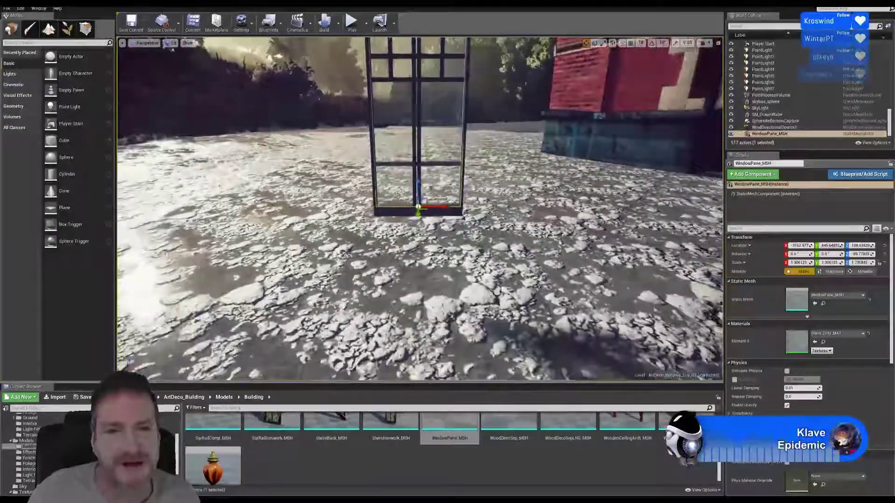
{"action": "right_click_drag", "start_coordinate": [285, 253], "coordinate": [259, 220]}
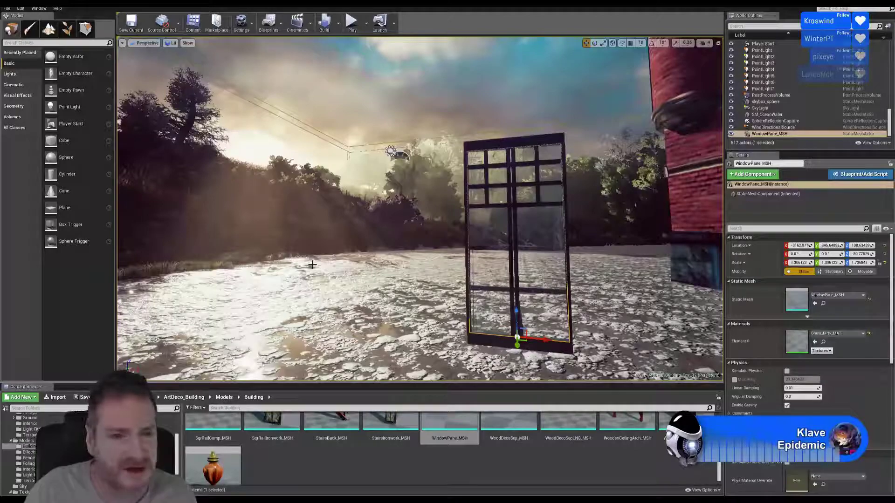
{"action": "right_click_drag", "start_coordinate": [337, 247], "coordinate": [534, 262]}
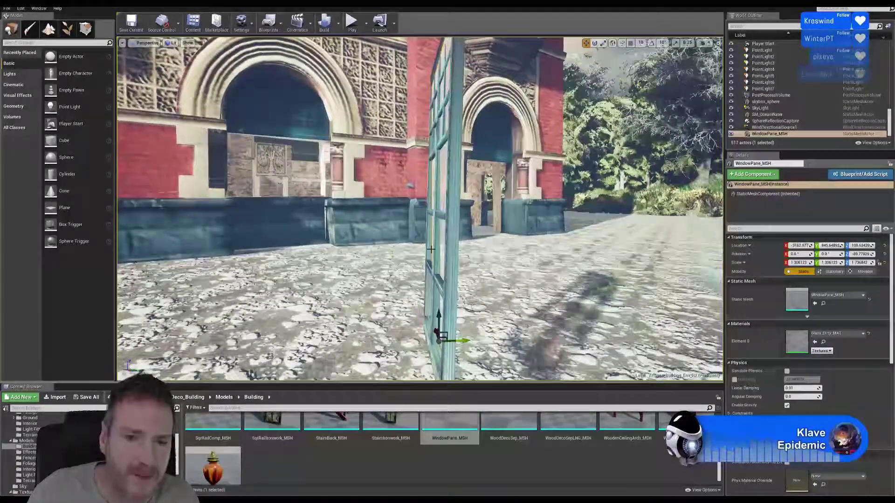
{"action": "left_click", "coordinate": [595, 43]}
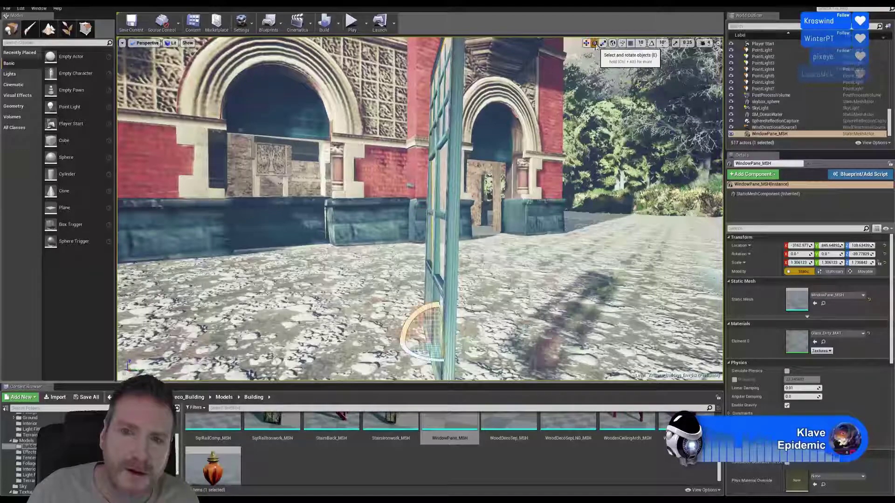
{"action": "left_click_drag", "start_coordinate": [412, 321], "coordinate": [417, 334]}
{"action": "left_click", "coordinate": [586, 44]}
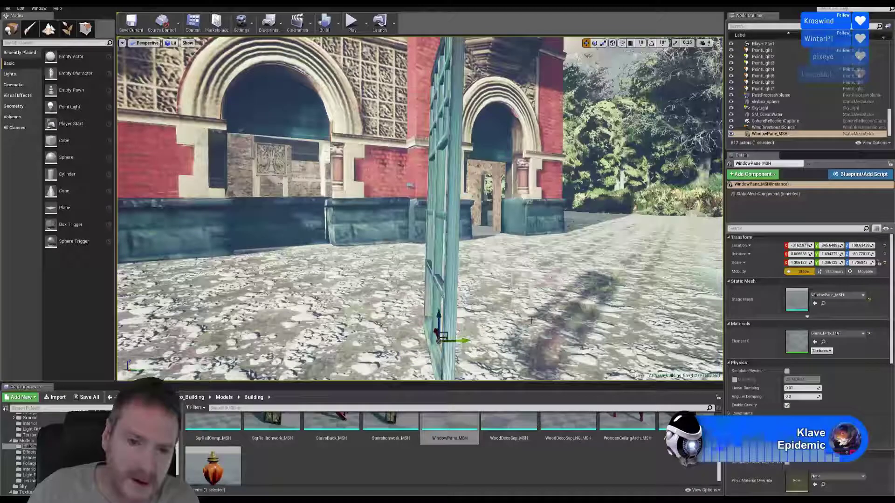
{"action": "left_click_drag", "start_coordinate": [469, 341], "coordinate": [466, 340]}
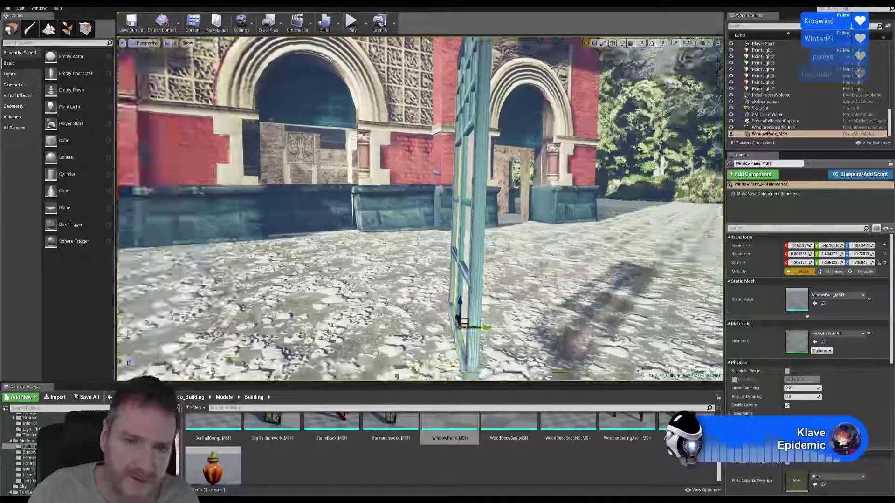
Select the window frame and glass pane together and start converting their components to a Blueprint class
{"action": "right_click_drag", "start_coordinate": [466, 326], "coordinate": [516, 321]}
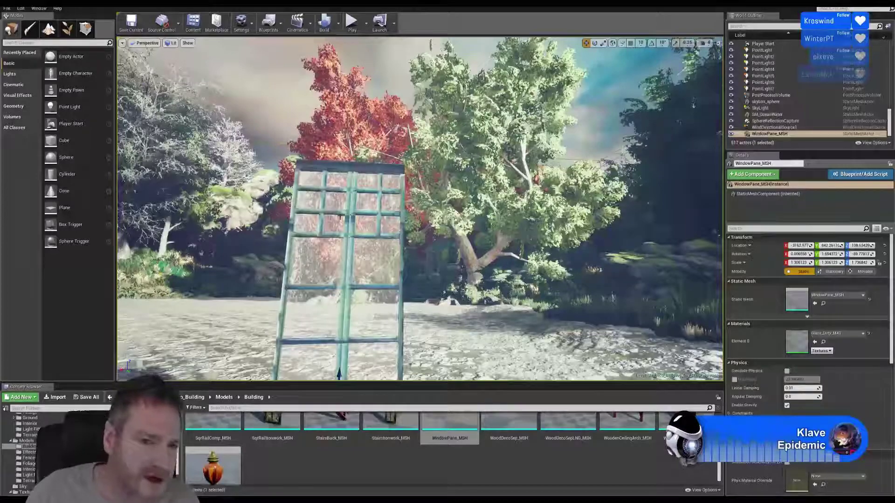
{"action": "right_click_drag", "start_coordinate": [340, 216], "coordinate": [307, 224]}
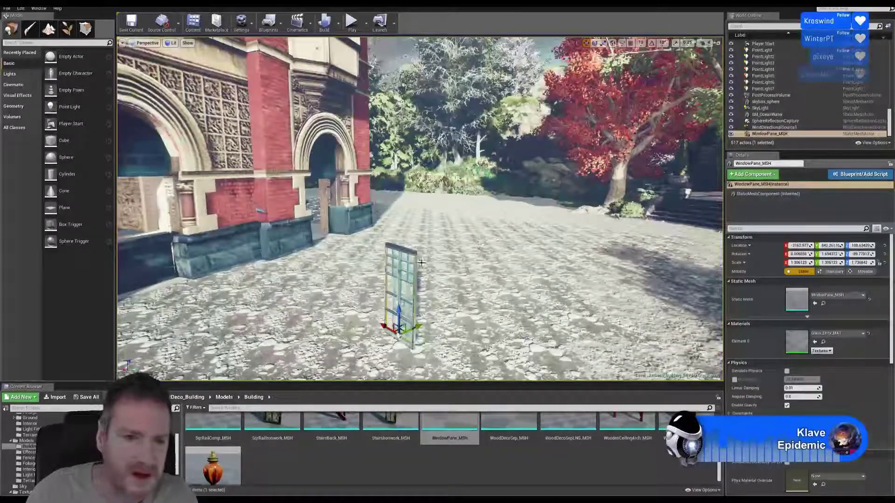
{"action": "key", "text": "Escape"}
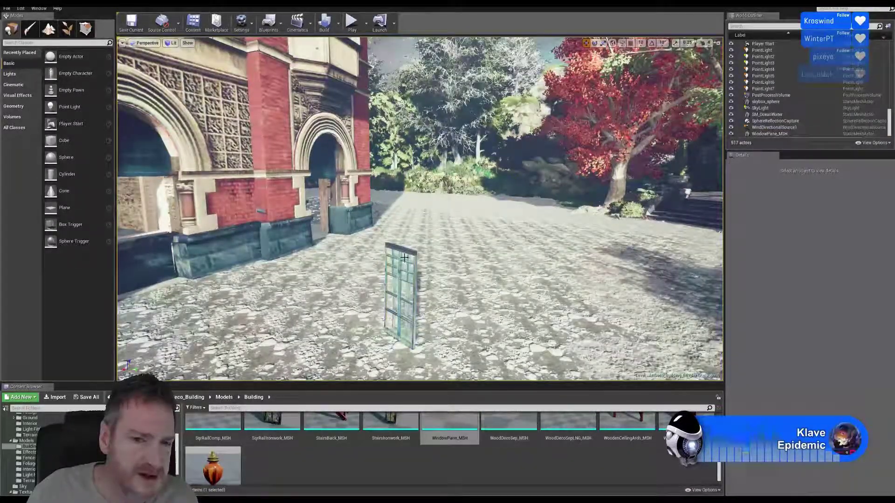
{"action": "left_click", "coordinate": [404, 258]}
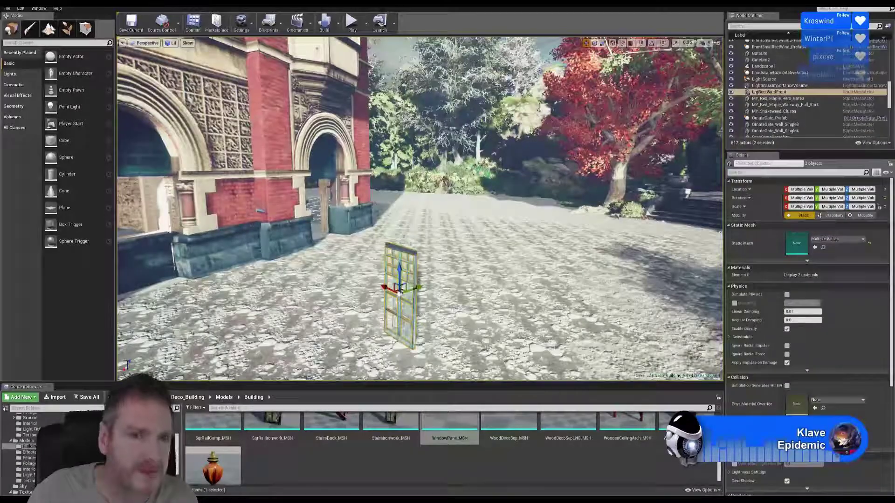
{"action": "left_click", "coordinate": [278, 23]}
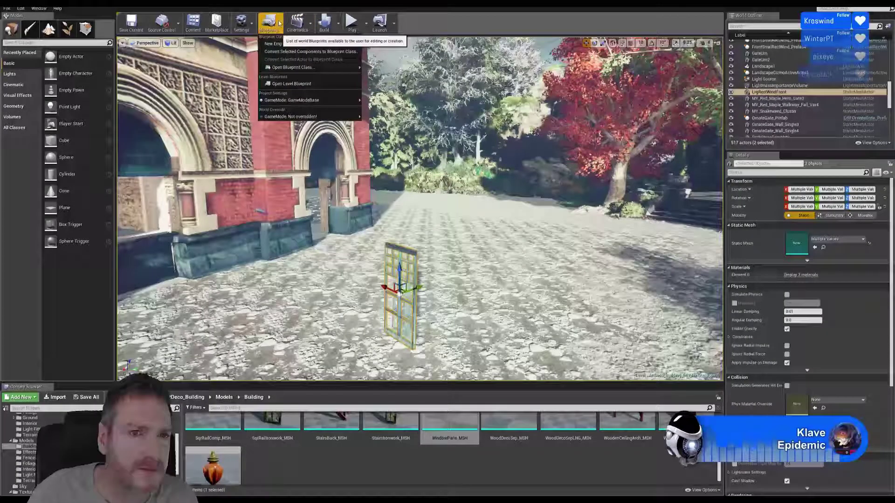
{"action": "left_click", "coordinate": [299, 52]}
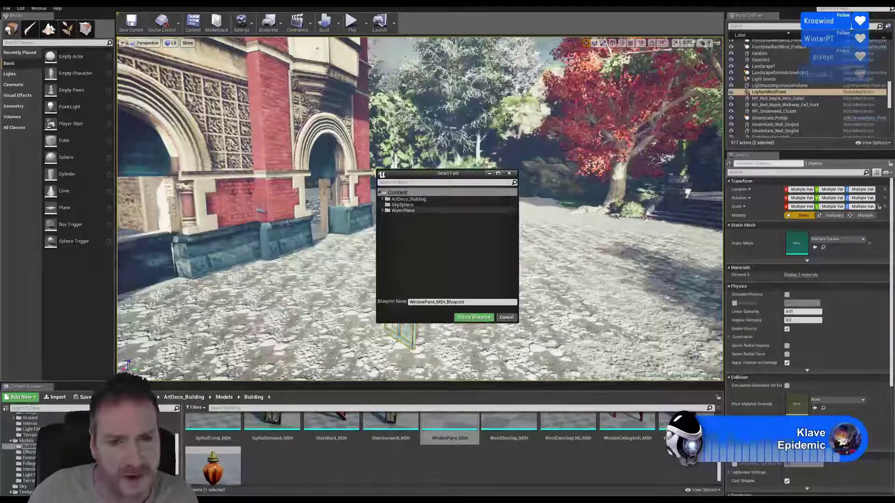
Create the blueprint in the ArtDeco_Building/Blueprints folder as LrgrectWindowFront_Prefab, and close its editor
{"action": "left_click", "coordinate": [382, 199]}
{"action": "left_click", "coordinate": [407, 205]}
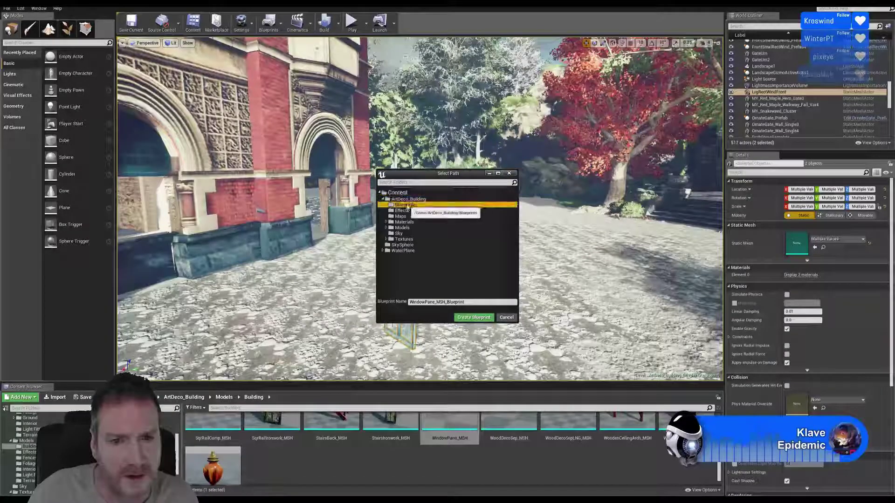
{"action": "left_click", "coordinate": [432, 303]}
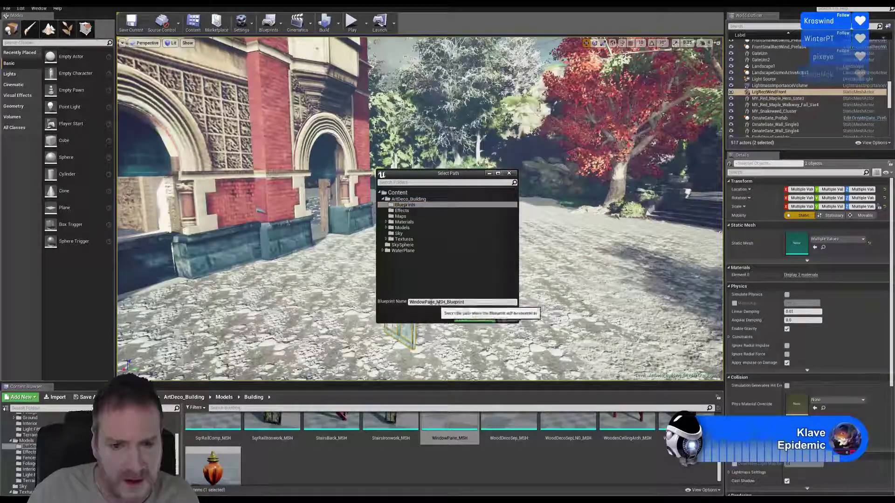
{"action": "left_click_drag", "start_coordinate": [410, 302], "coordinate": [482, 311]}
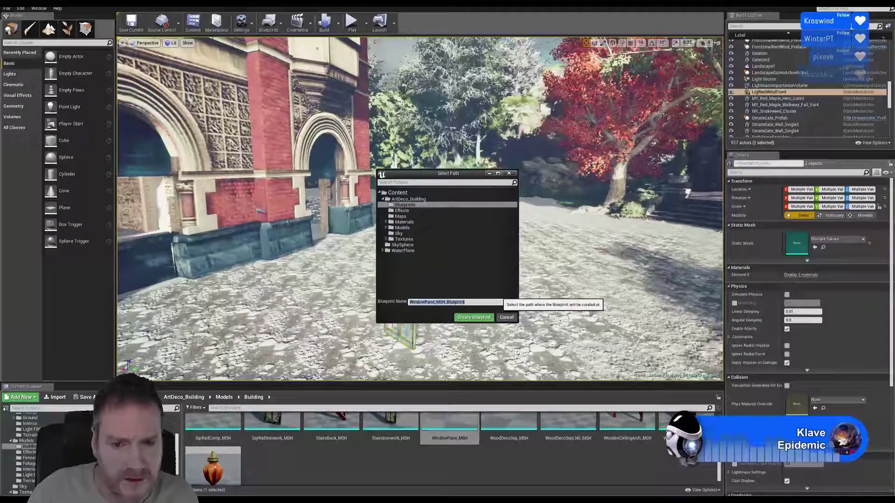
{"action": "type", "text": "Light"}
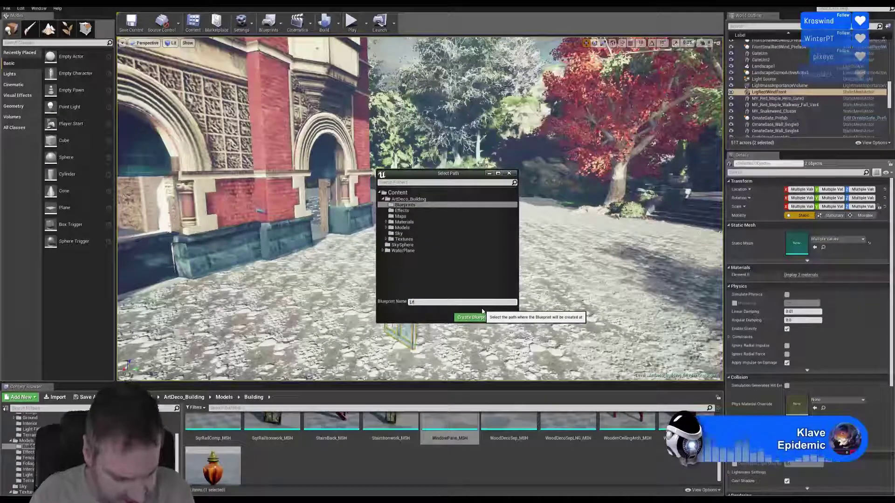
{"action": "type", "text": "ectWindow"}
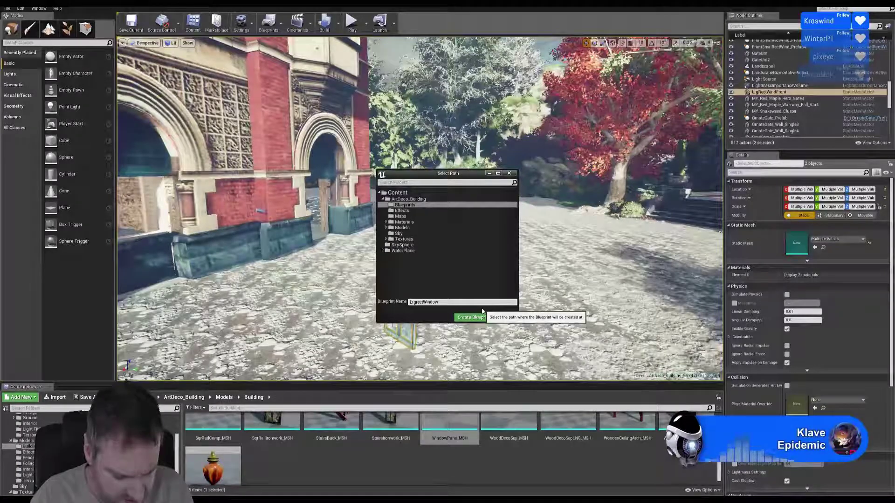
{"action": "type", "text": "Front_P"}
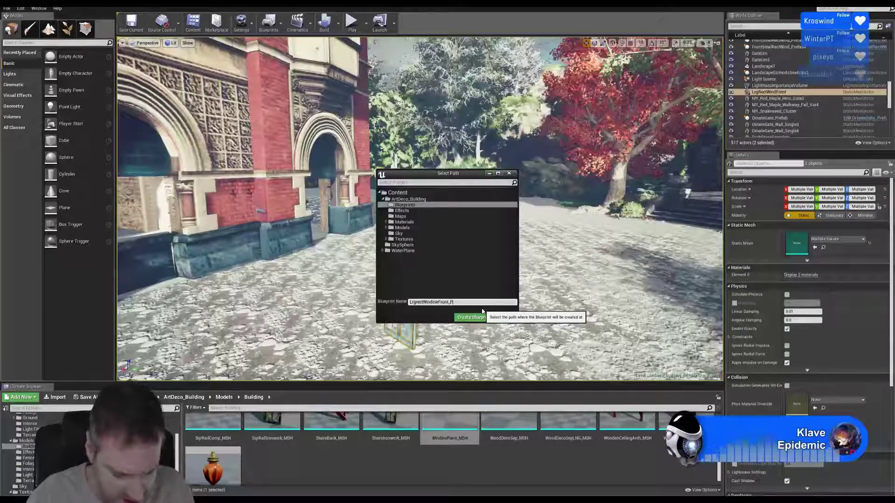
{"action": "type", "text": "refab"}
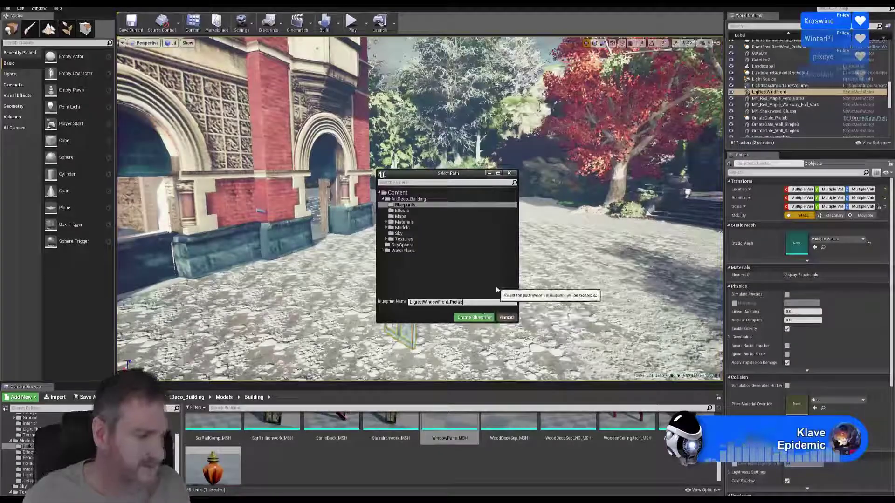
{"action": "left_click", "coordinate": [472, 318]}
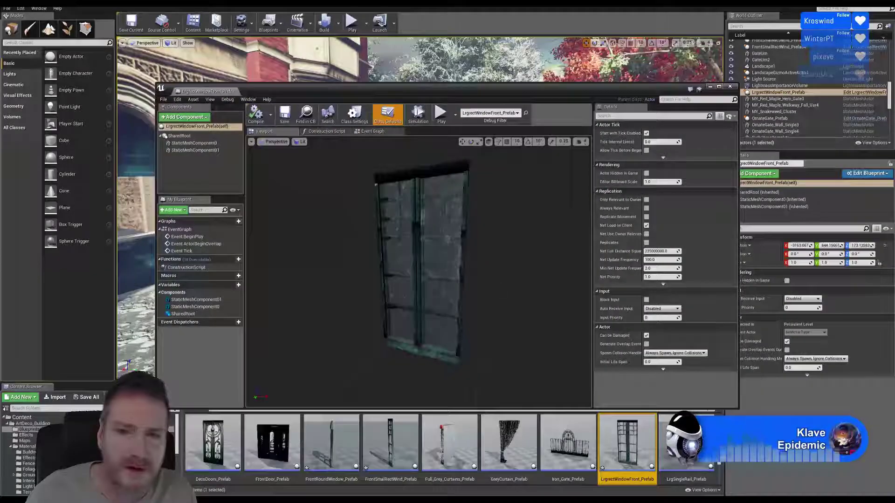
{"action": "left_click", "coordinate": [730, 86]}
Move the LrgrectWindowFront_Prefab window across the courtyard to the bay at the corner of the building's front
{"action": "right_click_drag", "start_coordinate": [559, 200], "coordinate": [508, 195]}
{"action": "left_click_drag", "start_coordinate": [422, 318], "coordinate": [415, 55]}
{"action": "right_click_drag", "start_coordinate": [414, 55], "coordinate": [373, 64]}
{"action": "left_click_drag", "start_coordinate": [423, 301], "coordinate": [536, 116]}
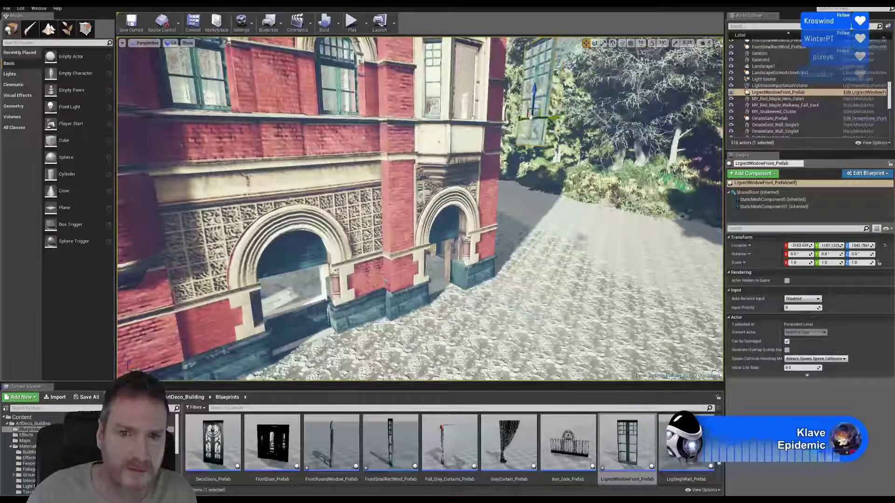
{"action": "left_click_drag", "start_coordinate": [472, 117], "coordinate": [461, 117]}
{"action": "right_click_drag", "start_coordinate": [443, 118], "coordinate": [438, 163]}
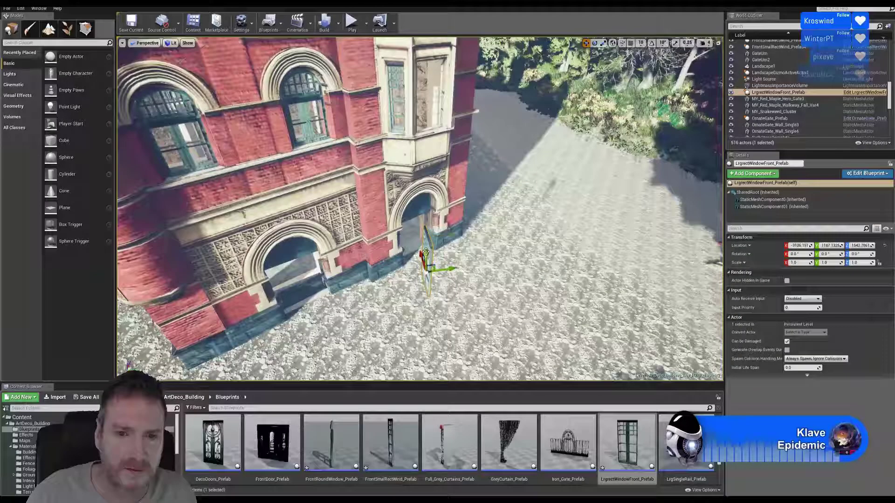
Raise the window prefab to the upper-floor level and bring it beside the empty front opening of the bay
{"action": "left_click_drag", "start_coordinate": [425, 161], "coordinate": [444, 94]}
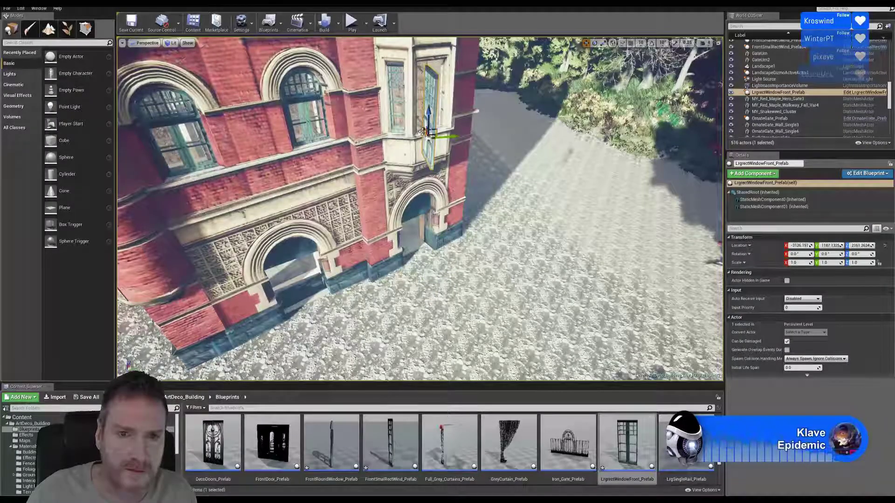
{"action": "left_click_drag", "start_coordinate": [423, 132], "coordinate": [459, 85]}
{"action": "right_click_drag", "start_coordinate": [459, 86], "coordinate": [447, 125]}
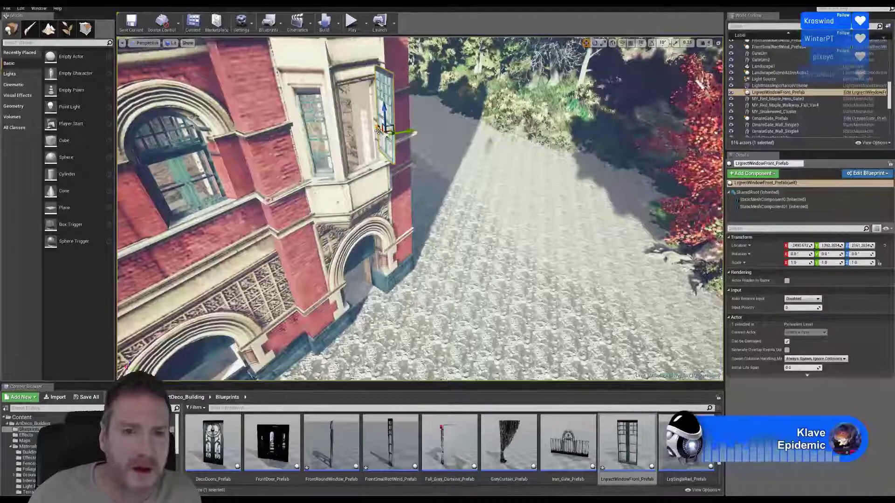
{"action": "left_click_drag", "start_coordinate": [387, 141], "coordinate": [356, 133]}
{"action": "right_click_drag", "start_coordinate": [356, 133], "coordinate": [342, 102]}
{"action": "right_click_drag", "start_coordinate": [348, 182], "coordinate": [346, 181]}
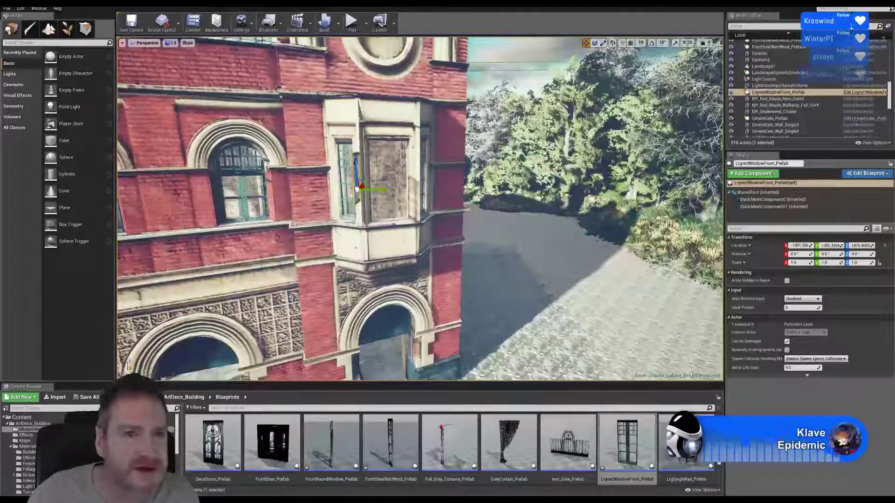
Rotate the window prefab to about -102° around Z and shift it along Y in front of the bay's opening
{"action": "left_click", "coordinate": [594, 43]}
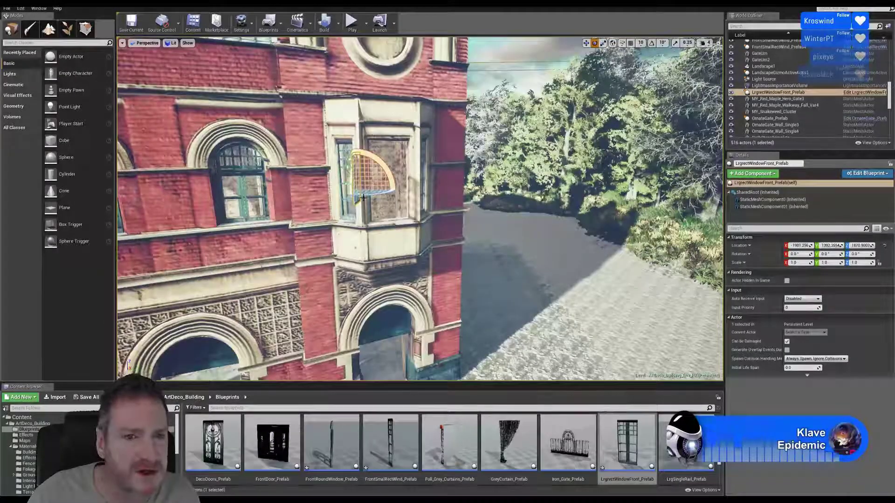
{"action": "left_click_drag", "start_coordinate": [371, 184], "coordinate": [449, 196]}
{"action": "right_click_drag", "start_coordinate": [449, 195], "coordinate": [469, 129]}
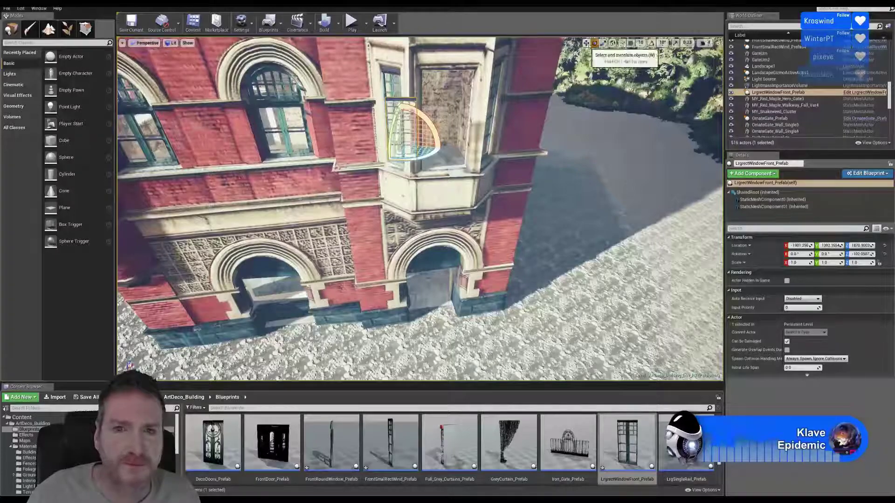
{"action": "left_click", "coordinate": [586, 43]}
{"action": "left_click_drag", "start_coordinate": [431, 148], "coordinate": [480, 152]}
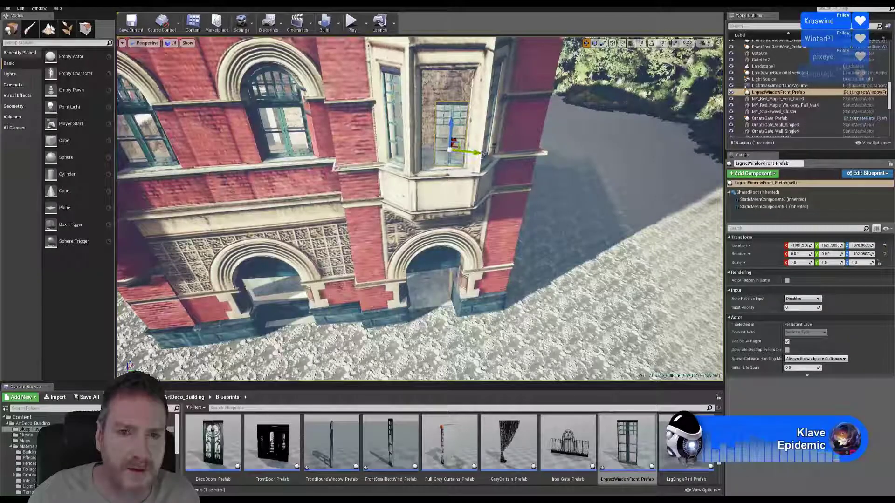
Adjust the window prefab's height and push it along X into the bay's front opening
{"action": "right_click_drag", "start_coordinate": [483, 155], "coordinate": [410, 151]}
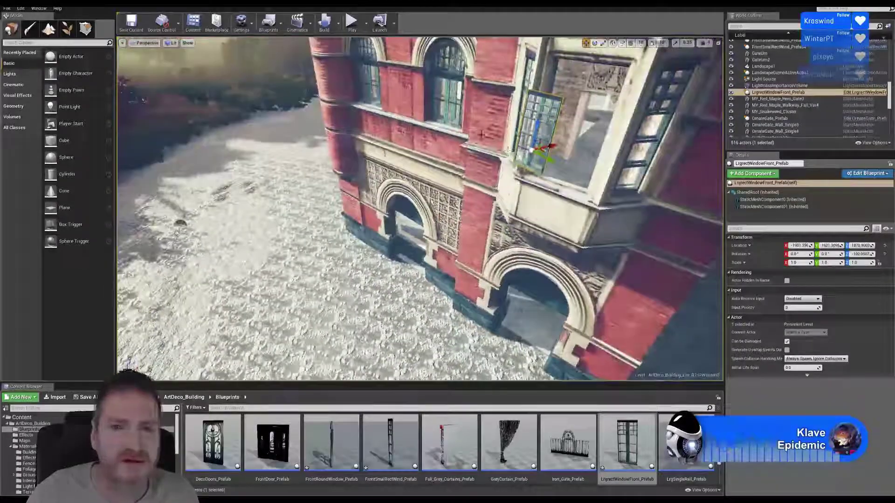
{"action": "left_click_drag", "start_coordinate": [578, 134], "coordinate": [569, 125]}
{"action": "right_click_drag", "start_coordinate": [570, 124], "coordinate": [434, 110]}
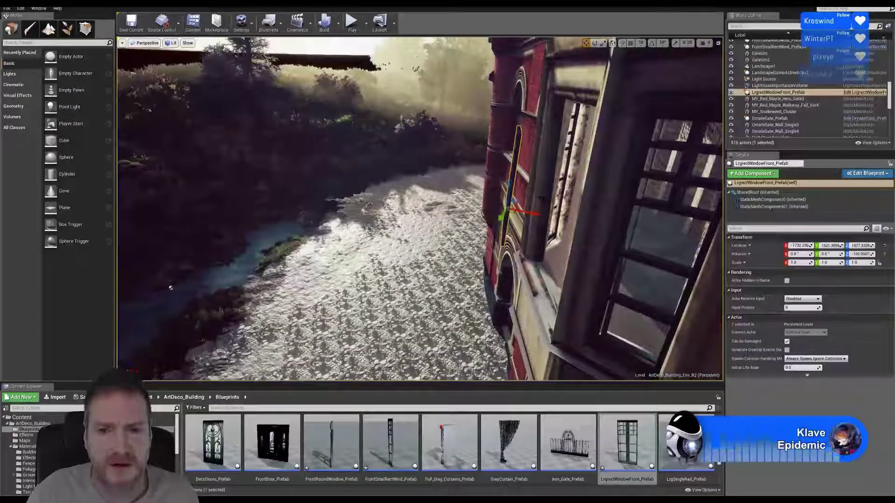
{"action": "left_click_drag", "start_coordinate": [528, 212], "coordinate": [566, 219]}
{"action": "right_click_drag", "start_coordinate": [566, 219], "coordinate": [610, 233]}
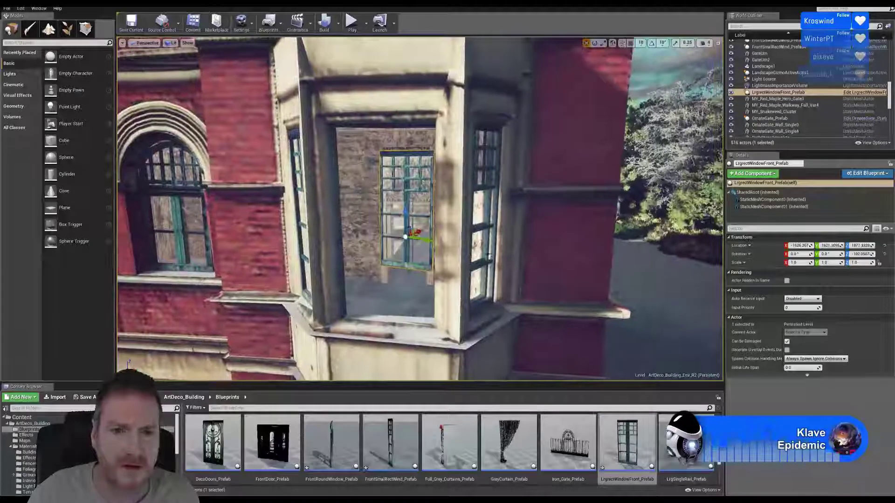
Turn the window prefab to about -110.5° around Z, then shift it sideways and down to centre it in the opening
{"action": "key", "text": "e"}
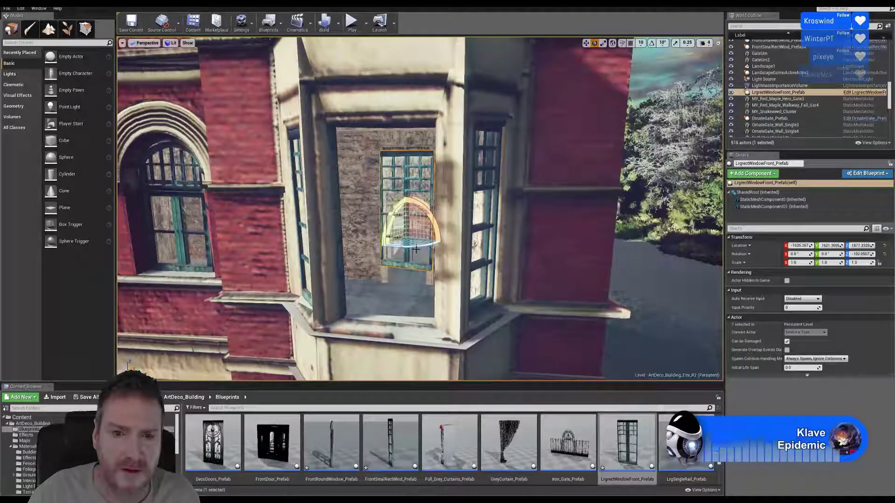
{"action": "left_click_drag", "start_coordinate": [416, 250], "coordinate": [505, 230]}
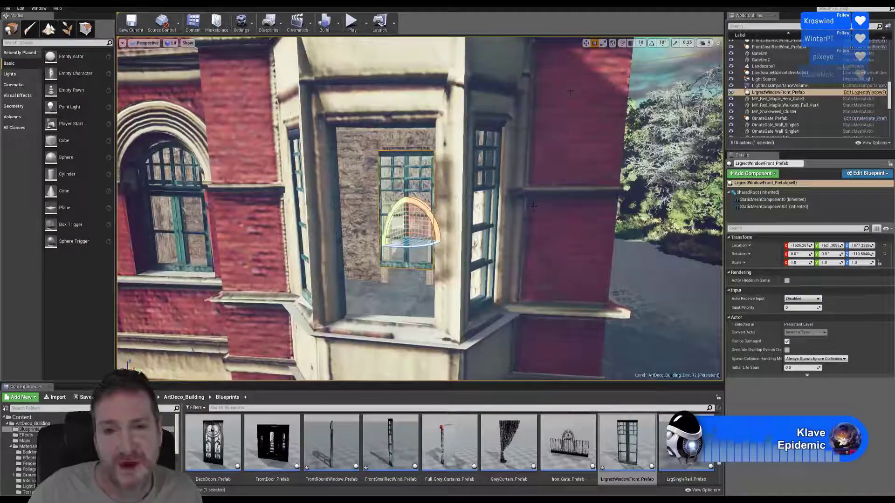
{"action": "left_click", "coordinate": [586, 43]}
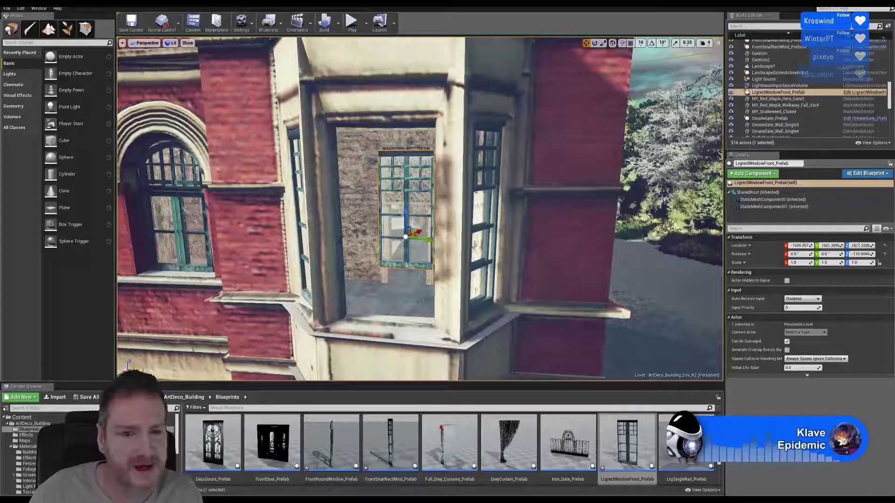
{"action": "right_click_drag", "start_coordinate": [491, 237], "coordinate": [546, 255]}
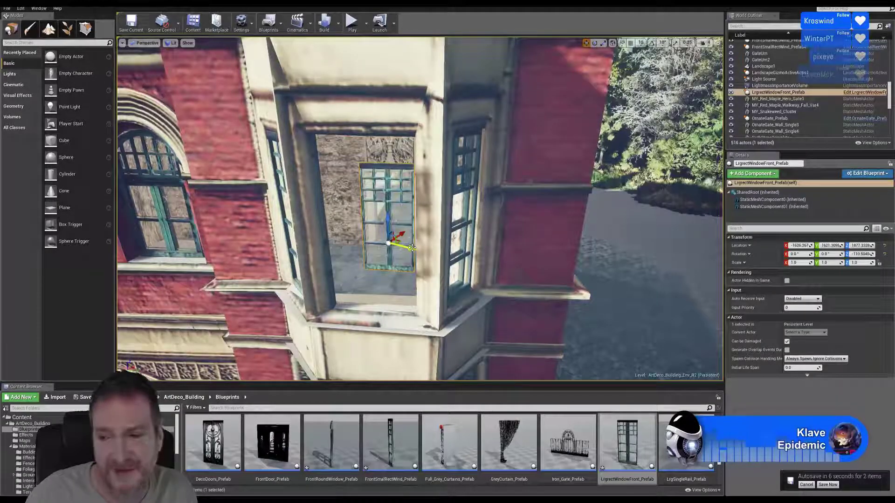
{"action": "left_click_drag", "start_coordinate": [408, 247], "coordinate": [386, 243]}
{"action": "left_click_drag", "start_coordinate": [368, 215], "coordinate": [369, 232]}
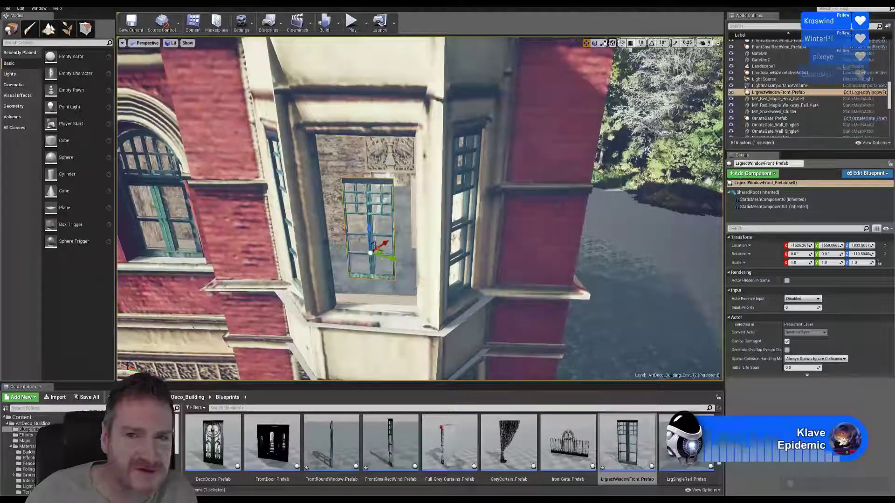
Scale the window prefab uniformly to about 1.69 and lower it towards the bay opening's sill
{"action": "left_click", "coordinate": [602, 42]}
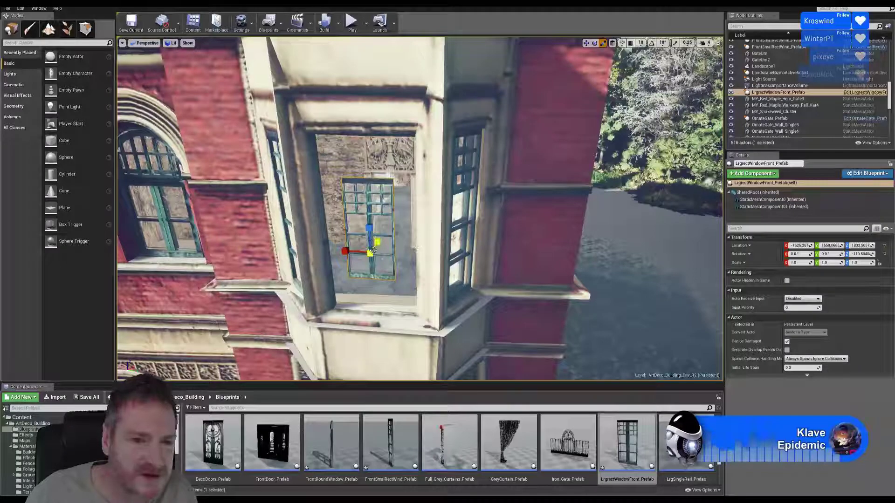
{"action": "left_click_drag", "start_coordinate": [370, 253], "coordinate": [403, 221]}
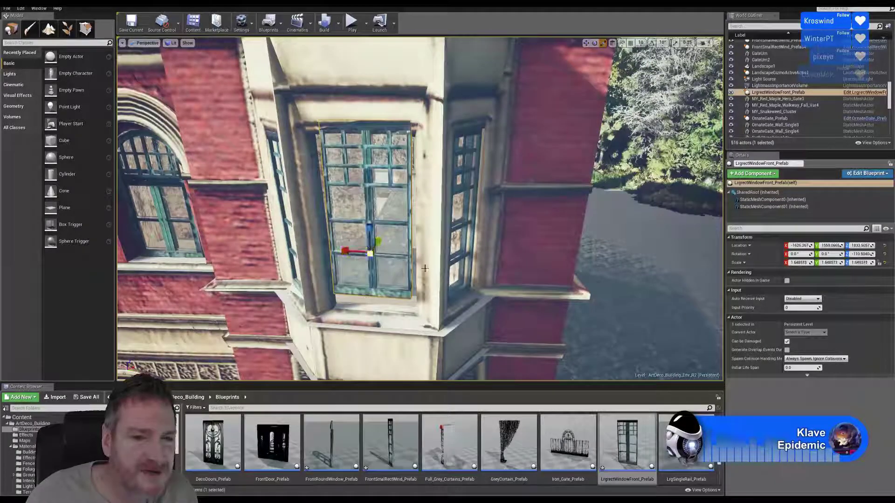
{"action": "right_click_drag", "start_coordinate": [403, 220], "coordinate": [468, 375]}
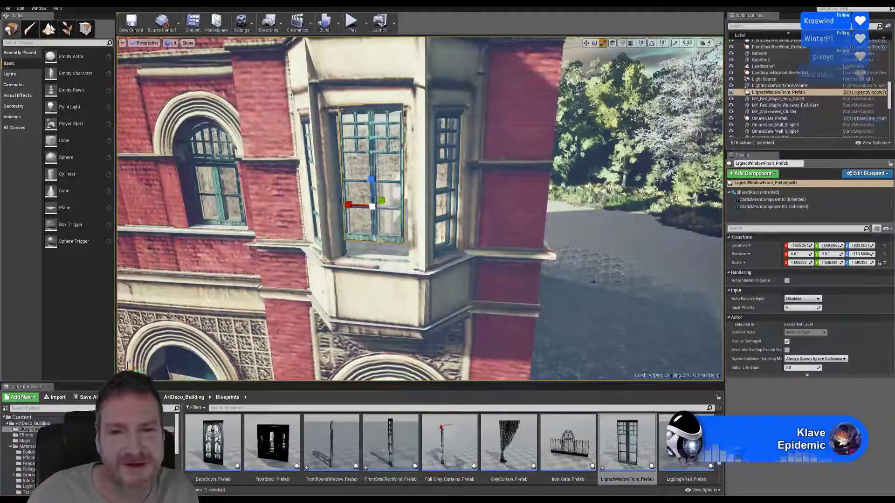
{"action": "left_click", "coordinate": [586, 43]}
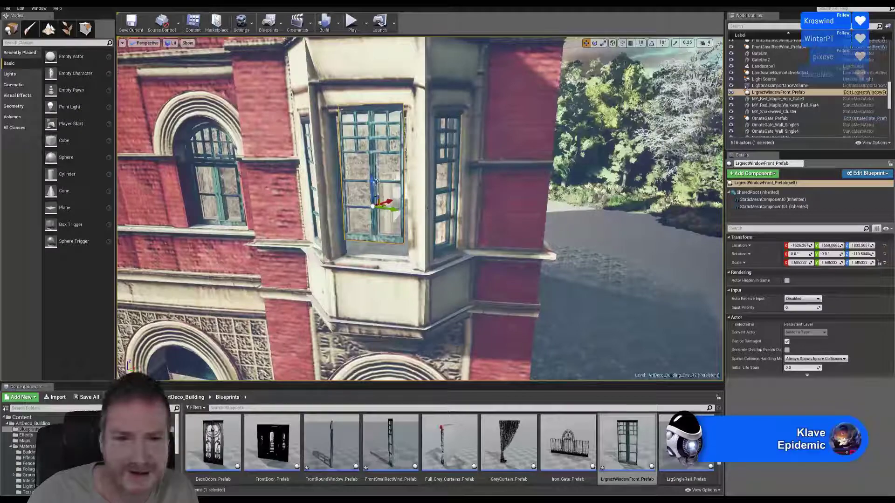
{"action": "left_click_drag", "start_coordinate": [372, 184], "coordinate": [371, 197]}
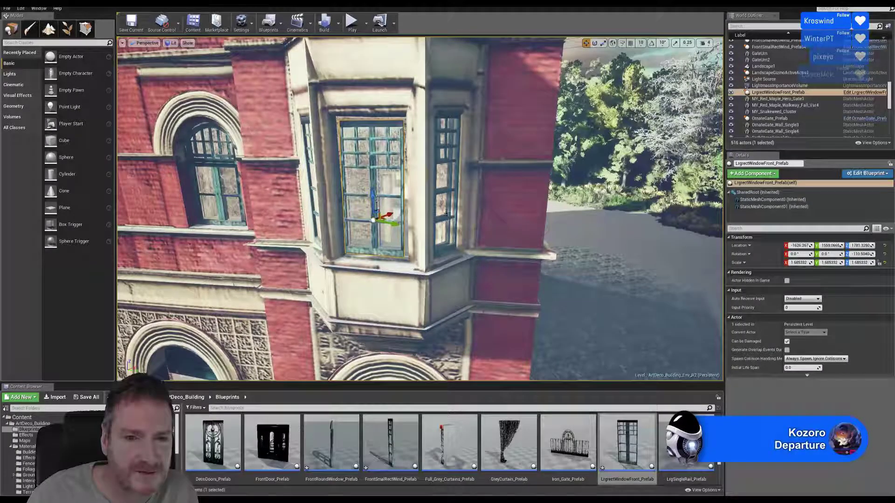
{"action": "right_click_drag", "start_coordinate": [371, 198], "coordinate": [360, 177]}
{"action": "right_click_drag", "start_coordinate": [487, 212], "coordinate": [489, 211]}
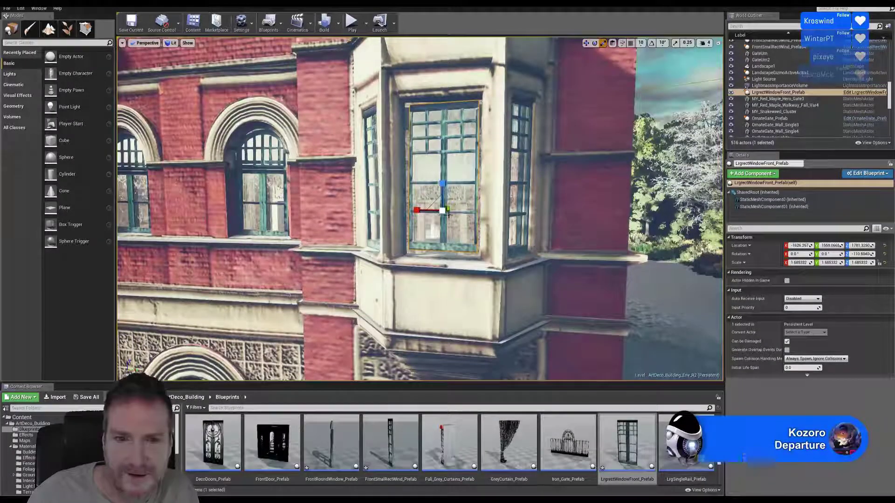
Enlarge the window prefab uniformly to about 1.83, lower it slightly and nudge it horizontally within the opening
{"action": "left_click_drag", "start_coordinate": [448, 213], "coordinate": [444, 212]}
{"action": "left_click", "coordinate": [586, 43]}
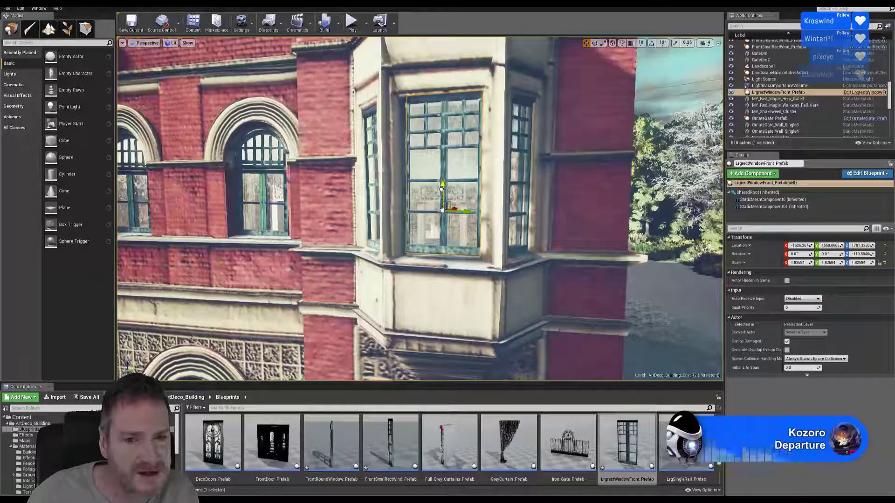
{"action": "left_click_drag", "start_coordinate": [441, 190], "coordinate": [442, 193]}
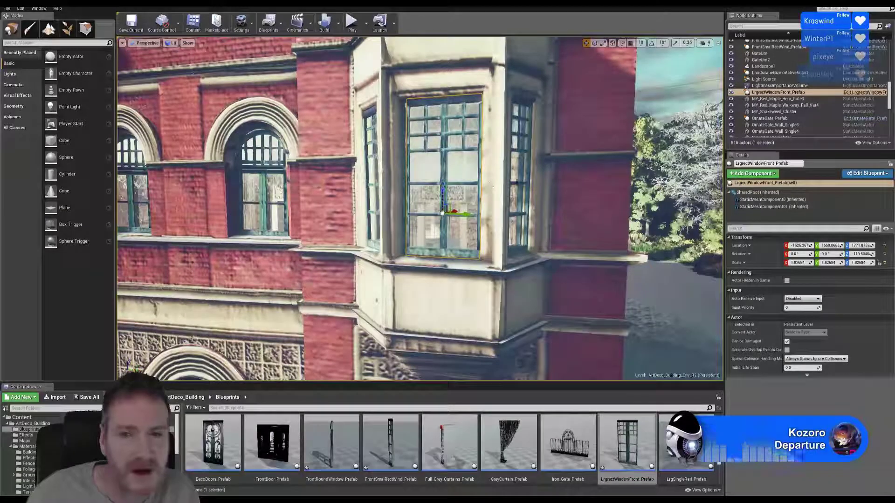
{"action": "mouse_move", "coordinate": [447, 201]}
{"action": "right_mouse_down"}
{"action": "mouse_move", "coordinate": [471, 233]}
{"action": "mouse_move", "coordinate": [449, 196]}
{"action": "right_mouse_up"}
{"action": "mouse_move", "coordinate": [456, 265]}
{"action": "right_mouse_down"}
{"action": "mouse_move", "coordinate": [429, 261]}
{"action": "mouse_move", "coordinate": [455, 265]}
{"action": "right_mouse_up"}
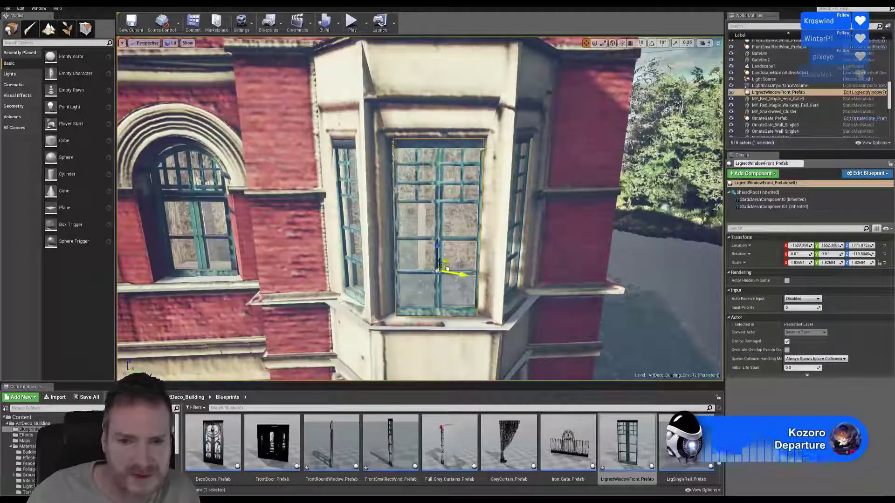
{"action": "left_click_drag", "start_coordinate": [446, 269], "coordinate": [445, 268]}
Tilt the window prefab to about -2.6° on X and -1° on Y to follow the bay's frame
{"action": "right_click_drag", "start_coordinate": [445, 269], "coordinate": [406, 270]}
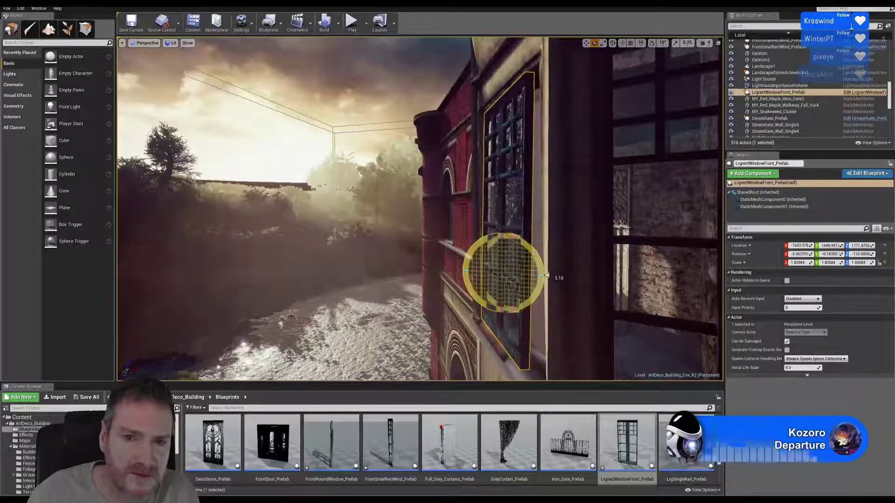
{"action": "left_click_drag", "start_coordinate": [546, 277], "coordinate": [546, 275]}
{"action": "right_click_drag", "start_coordinate": [536, 248], "coordinate": [662, 247]}
{"action": "right_click_drag", "start_coordinate": [419, 210], "coordinate": [465, 157]}
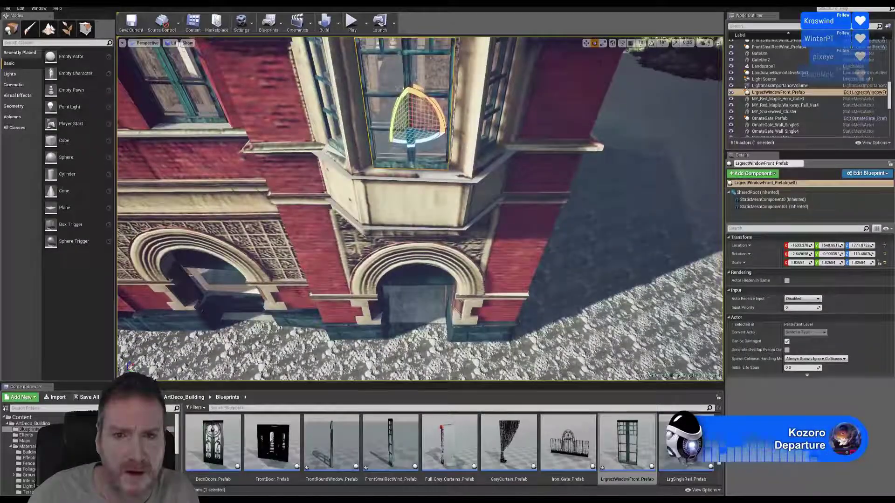
Shift the window prefab sideways into the recess and refine its tilt to about -3° on X and 0° on Y
{"action": "right_click_drag", "start_coordinate": [419, 210], "coordinate": [391, 161]}
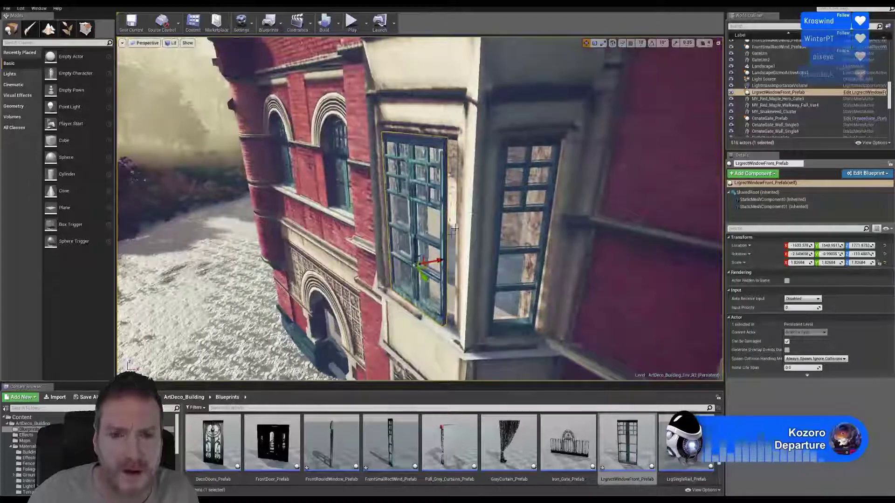
{"action": "left_click_drag", "start_coordinate": [425, 269], "coordinate": [430, 266]}
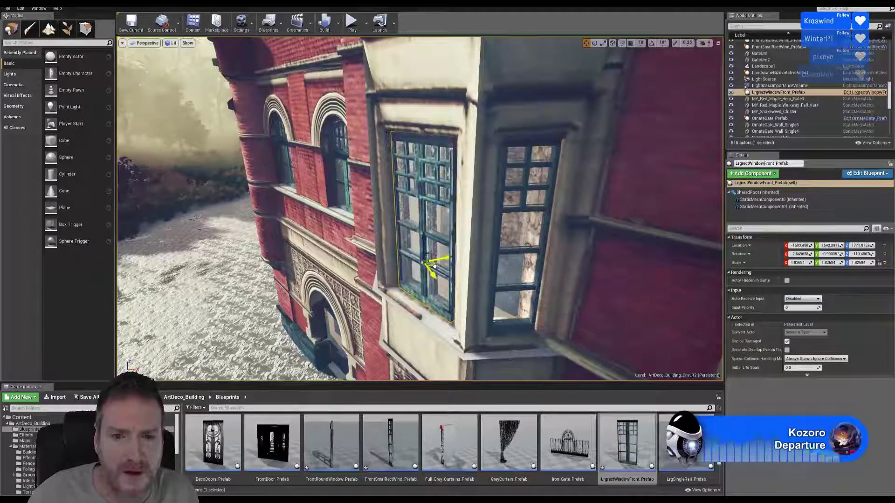
{"action": "right_click_drag", "start_coordinate": [434, 265], "coordinate": [471, 242]}
{"action": "left_click", "coordinate": [595, 43]}
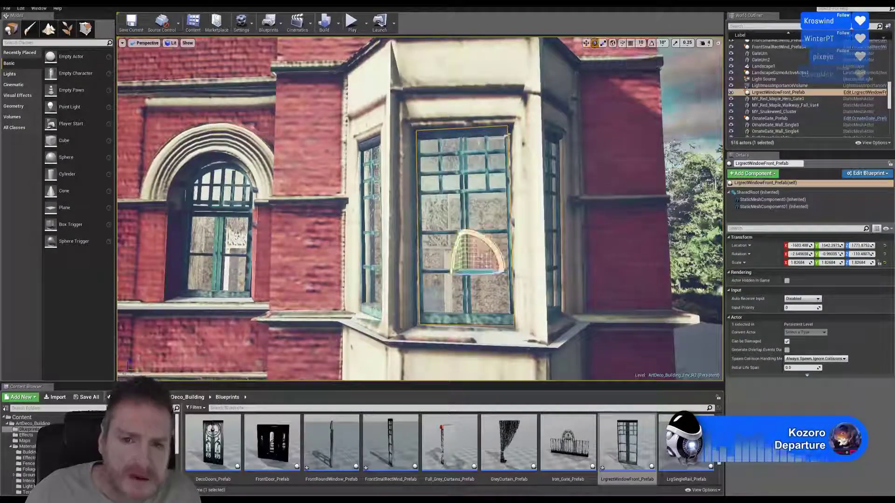
{"action": "left_click_drag", "start_coordinate": [488, 242], "coordinate": [489, 244]}
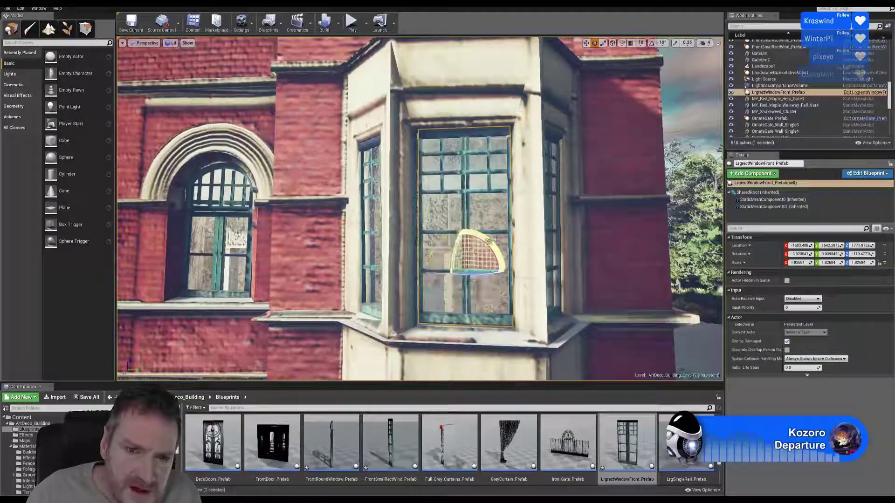
Scale the window prefab uniformly to about 1.93 to fill the bay opening and check the fit from below
{"action": "left_click", "coordinate": [603, 43]}
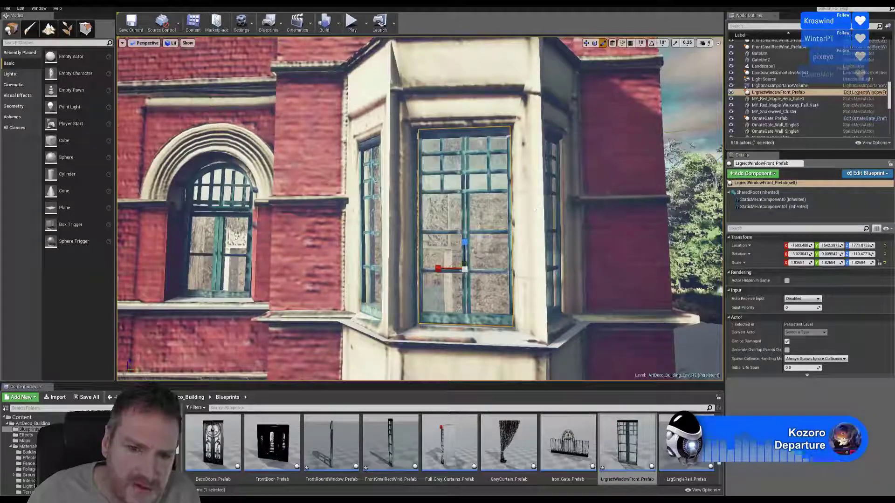
{"action": "left_click_drag", "start_coordinate": [464, 269], "coordinate": [467, 278]}
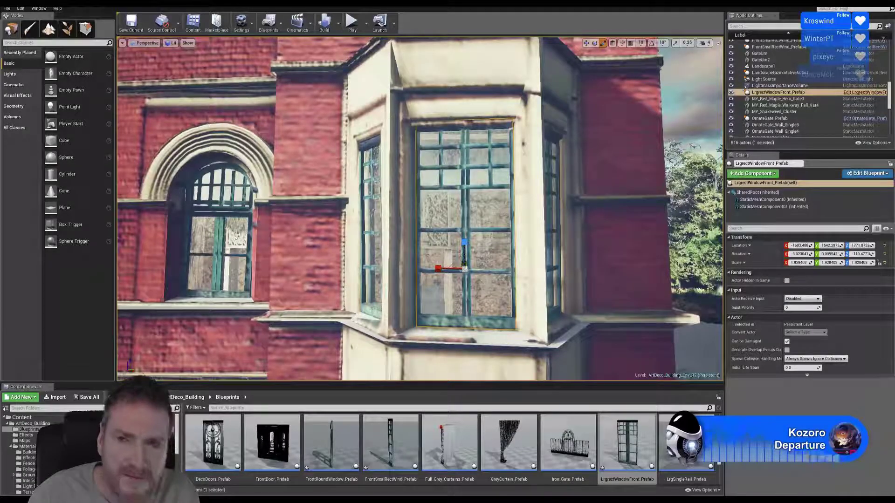
{"action": "left_click", "coordinate": [586, 44]}
{"action": "right_click_drag", "start_coordinate": [536, 140], "coordinate": [431, 188]}
{"action": "right_click_drag", "start_coordinate": [567, 268], "coordinate": [555, 305]}
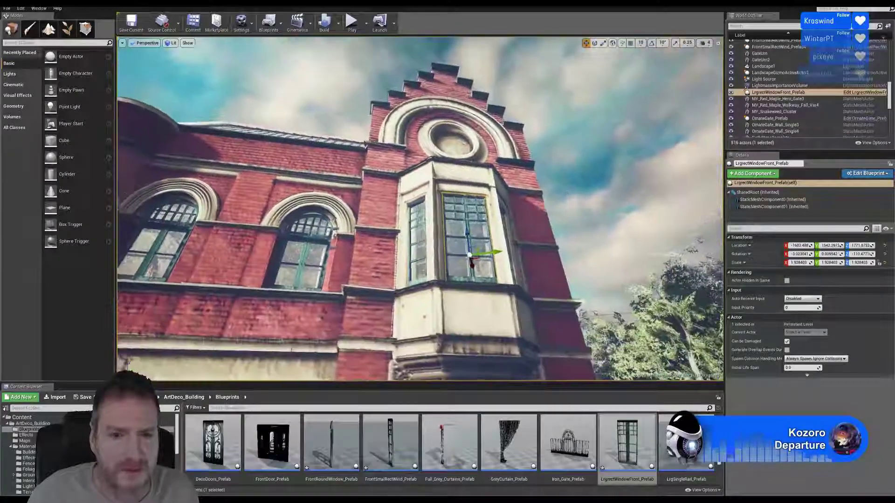
{"action": "right_click", "coordinate": [459, 229]}
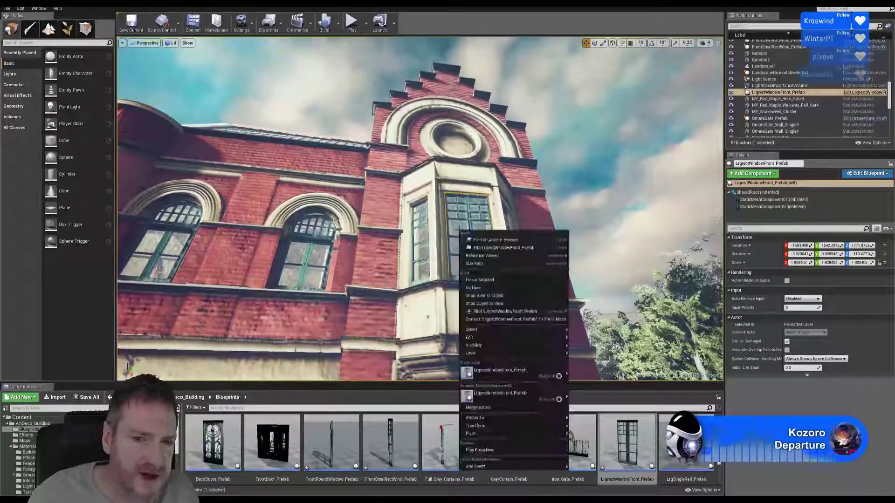
Duplicate the large front window prefab and move the copy around to the opposite side of the building
{"action": "mouse_move", "coordinate": [562, 338]}
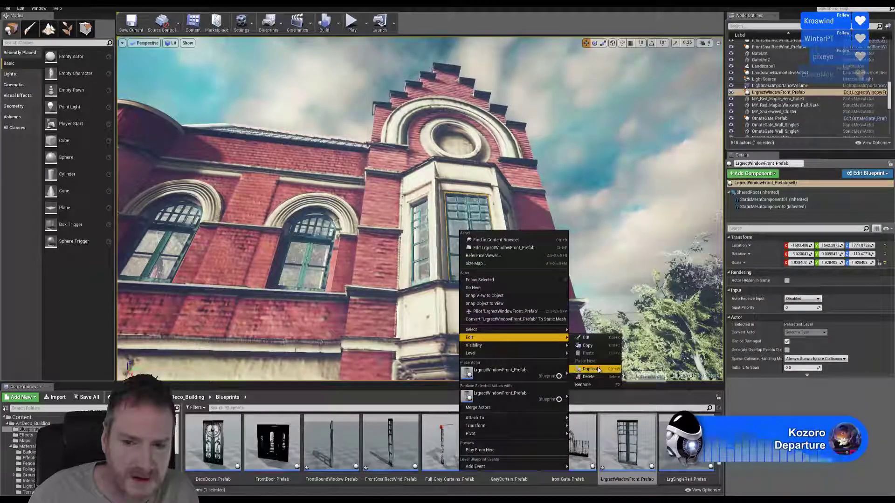
{"action": "left_click", "coordinate": [598, 369]}
{"action": "right_click_drag", "start_coordinate": [594, 345], "coordinate": [606, 419]}
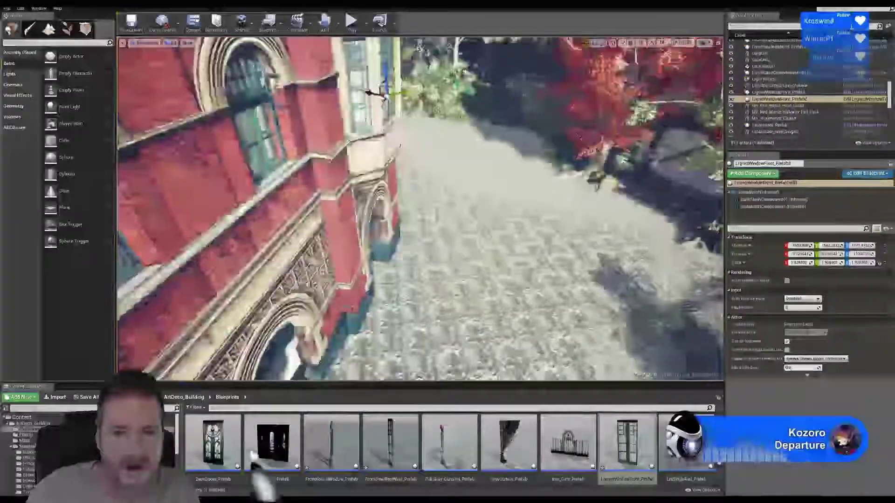
{"action": "right_click_drag", "start_coordinate": [485, 160], "coordinate": [437, 168]}
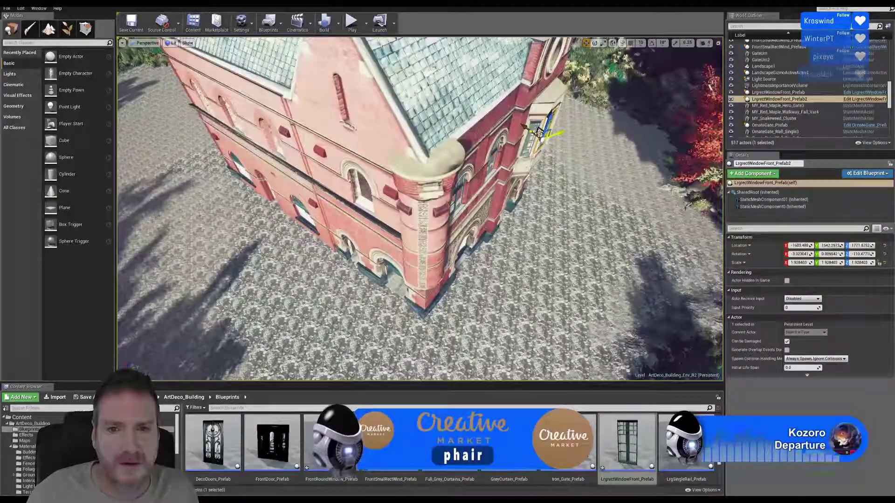
{"action": "left_click_drag", "start_coordinate": [538, 133], "coordinate": [187, 113]}
{"action": "mouse_move", "coordinate": [308, 189]}
{"action": "right_mouse_down"}
{"action": "mouse_move", "coordinate": [279, 178]}
{"action": "mouse_move", "coordinate": [186, 175]}
{"action": "mouse_move", "coordinate": [345, 184]}
{"action": "mouse_move", "coordinate": [317, 193]}
{"action": "right_mouse_up"}
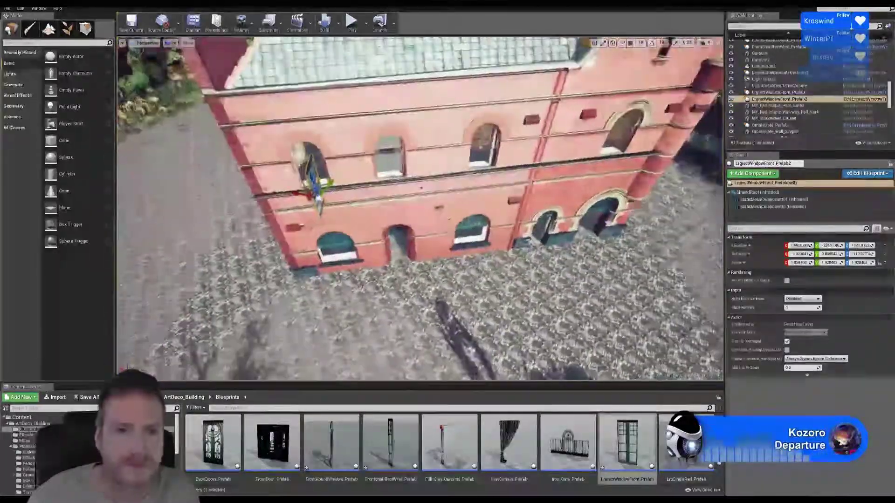
Rotate the duplicated window prefab about its vertical axis so it faces outward on the opposite side of the building
{"action": "left_click", "coordinate": [594, 43]}
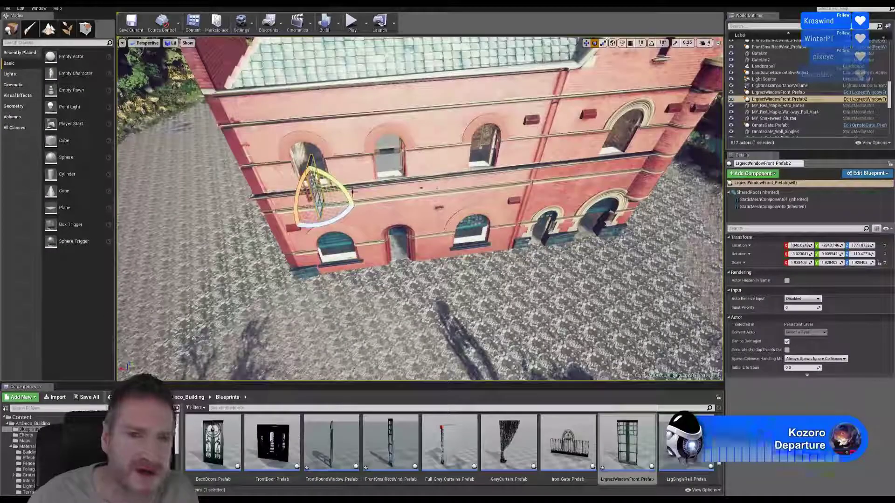
{"action": "left_click_drag", "start_coordinate": [341, 214], "coordinate": [373, 202]}
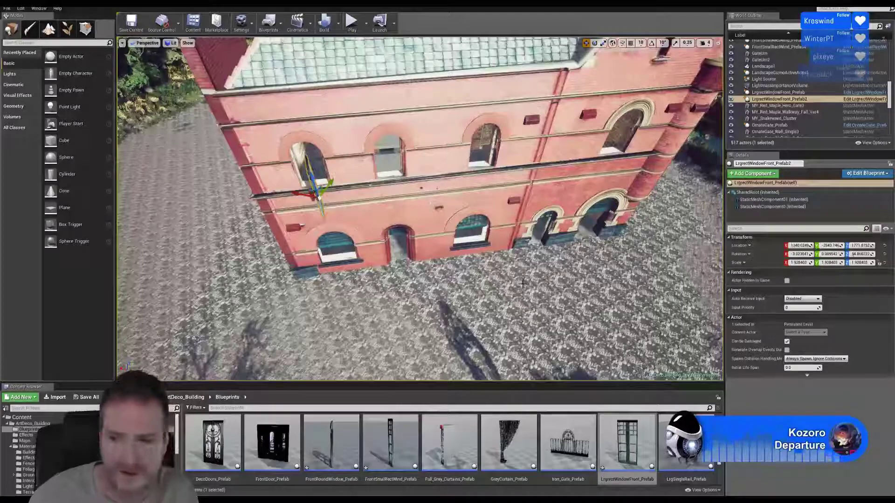
{"action": "right_click_drag", "start_coordinate": [522, 283], "coordinate": [522, 283]}
{"action": "right_click_drag", "start_coordinate": [397, 289], "coordinate": [397, 289]}
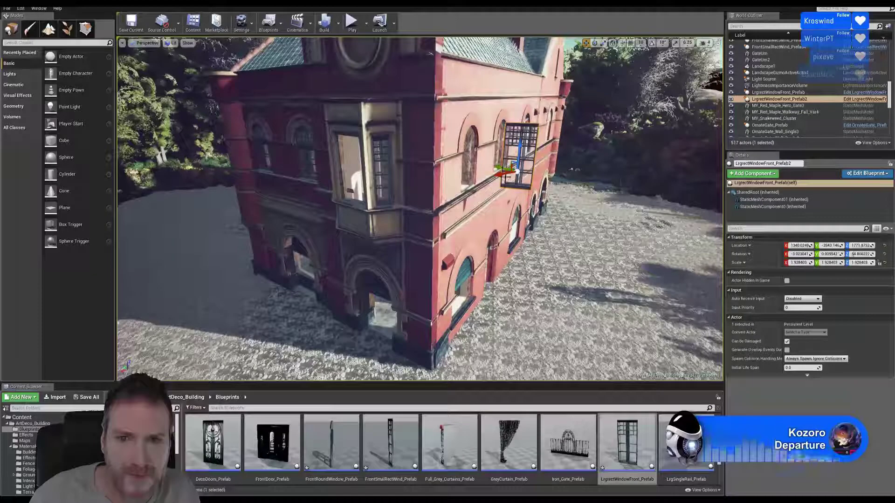
Move the duplicated window into the front opening of the second upper bay and turn it parallel to the bay's frame
{"action": "left_click_drag", "start_coordinate": [499, 173], "coordinate": [375, 215]}
{"action": "right_click_drag", "start_coordinate": [375, 214], "coordinate": [386, 226]}
{"action": "left_click_drag", "start_coordinate": [404, 162], "coordinate": [298, 173]}
{"action": "right_click_drag", "start_coordinate": [301, 178], "coordinate": [300, 177]}
{"action": "left_click", "coordinate": [594, 44]}
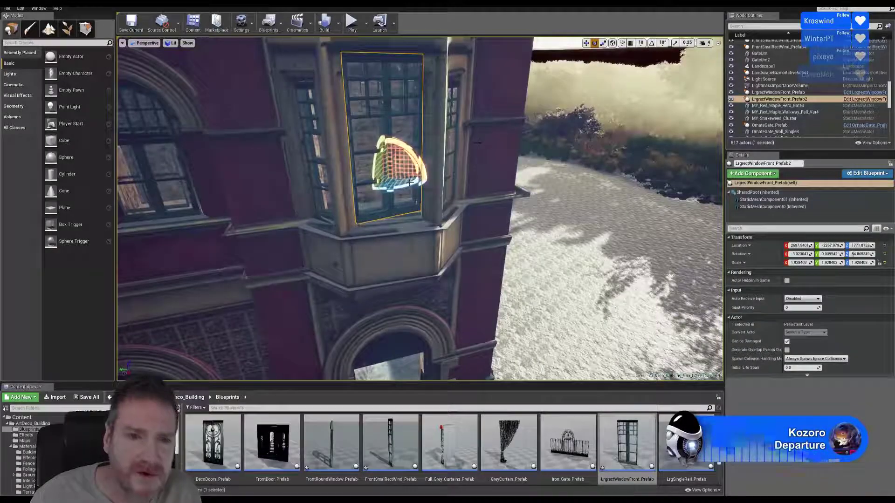
{"action": "left_click_drag", "start_coordinate": [394, 191], "coordinate": [406, 191]}
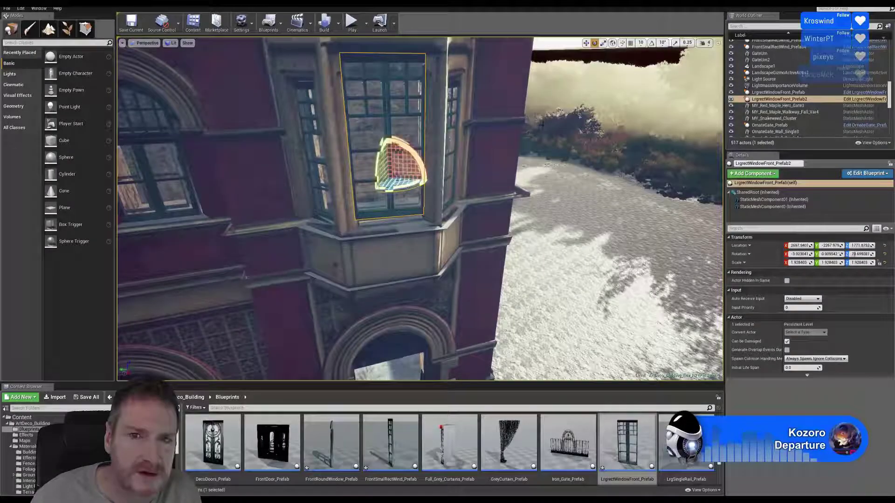
Lower the duplicated window onto the bay's sill and shift it horizontally to sit inside the frame
{"action": "left_click", "coordinate": [586, 43]}
{"action": "right_click_drag", "start_coordinate": [287, 229], "coordinate": [287, 229]}
{"action": "left_click_drag", "start_coordinate": [358, 100], "coordinate": [359, 110]}
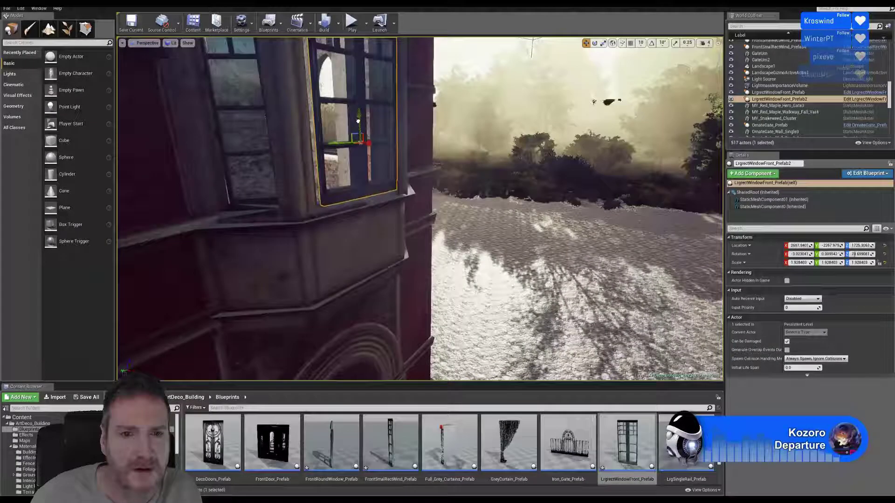
{"action": "right_click_drag", "start_coordinate": [358, 110], "coordinate": [359, 110]}
{"action": "left_click_drag", "start_coordinate": [331, 196], "coordinate": [319, 191]}
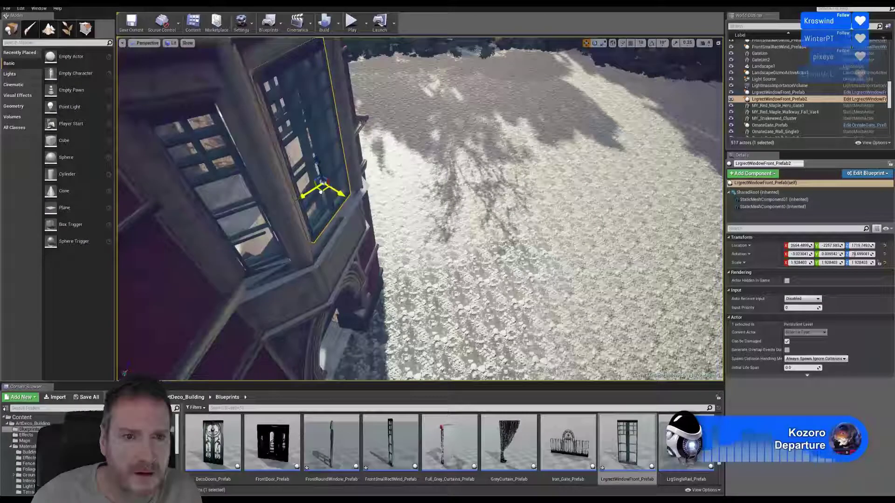
{"action": "right_click_drag", "start_coordinate": [319, 191], "coordinate": [320, 190]}
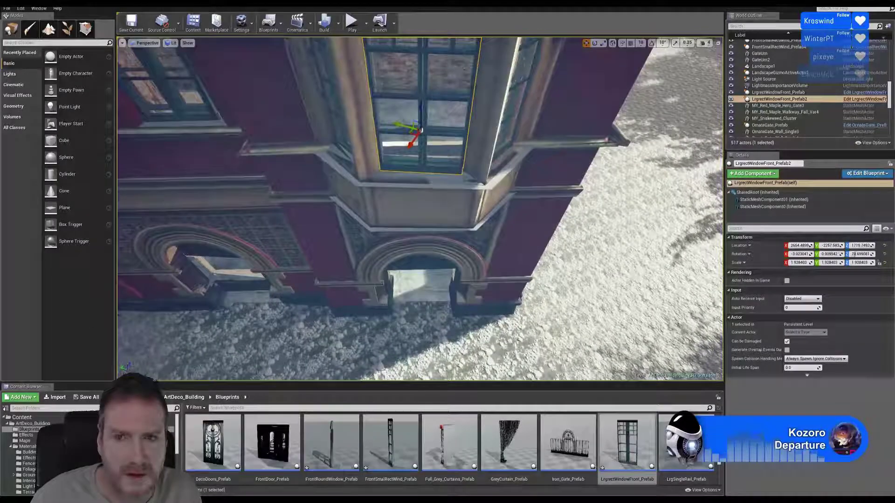
Fine-tune the duplicated window's rotation about the vertical axis, deselect it and check the fit from below
{"action": "key", "text": "e"}
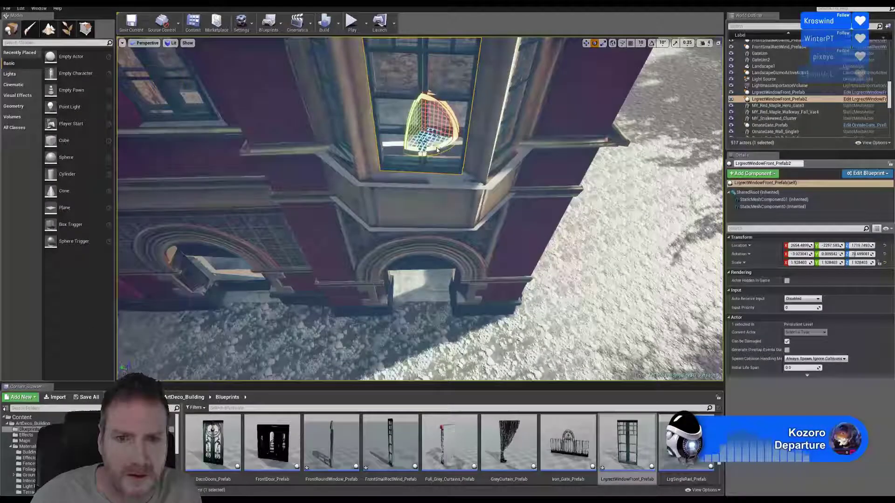
{"action": "left_click_drag", "start_coordinate": [440, 153], "coordinate": [401, 153]}
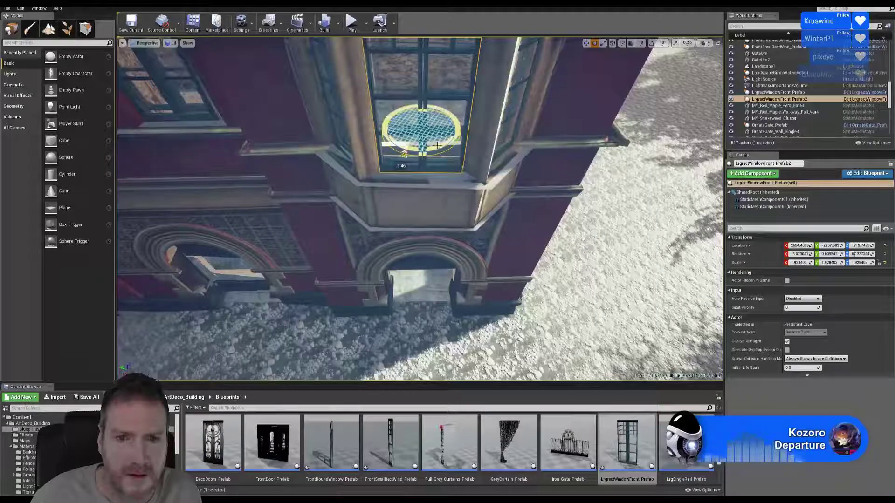
{"action": "left_click", "coordinate": [586, 43]}
{"action": "right_click_drag", "start_coordinate": [503, 149], "coordinate": [522, 70]}
{"action": "left_click", "coordinate": [558, 217]}
{"action": "right_click_drag", "start_coordinate": [559, 216], "coordinate": [545, 241]}
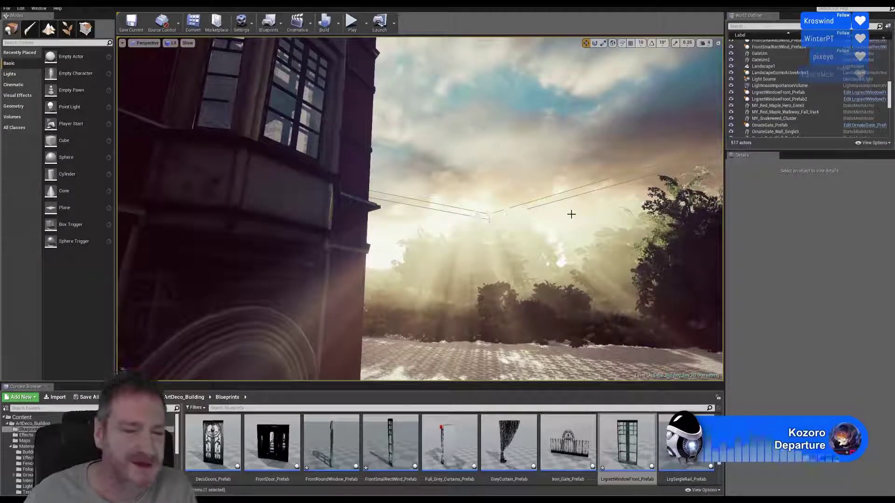
Switch to the web browser, view the Social Media page of the Phil Does 3D website and return to Unreal Editor
{"action": "key", "text": "alt+Tab"}
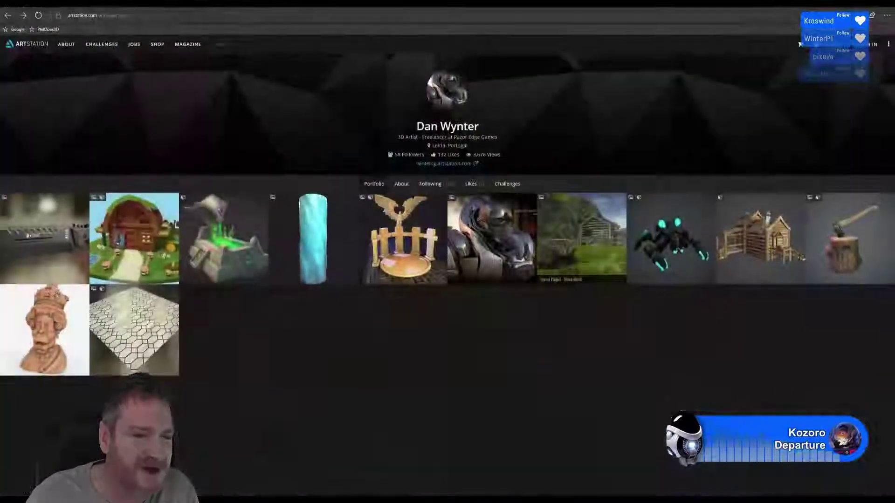
{"action": "left_click", "coordinate": [466, 4]}
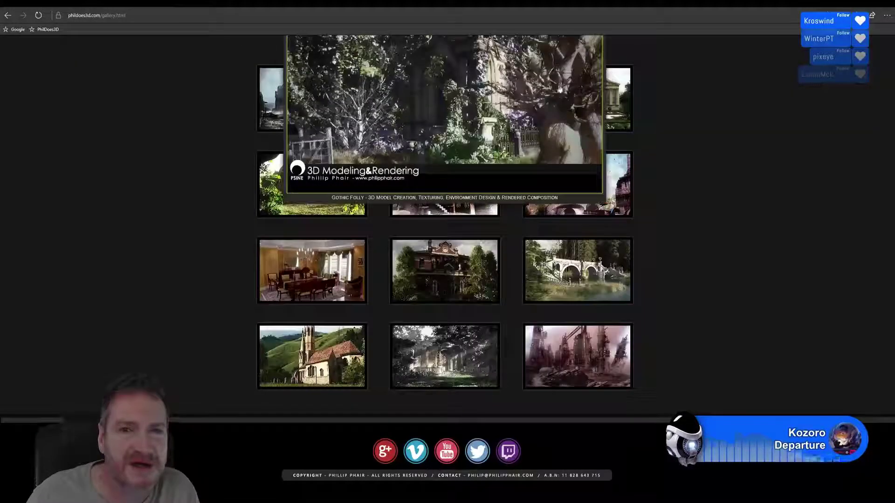
{"action": "scroll", "coordinate": [512, 60], "scroll_direction": "up", "scroll_amount": 5}
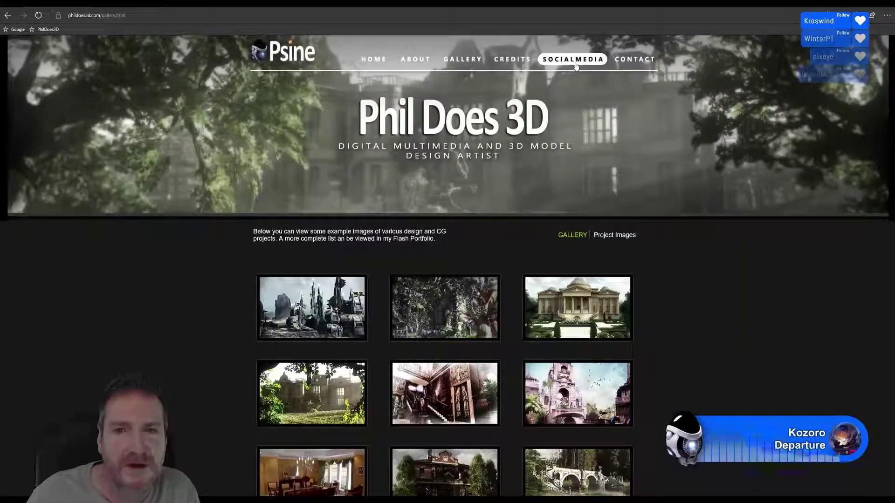
{"action": "left_click", "coordinate": [575, 63]}
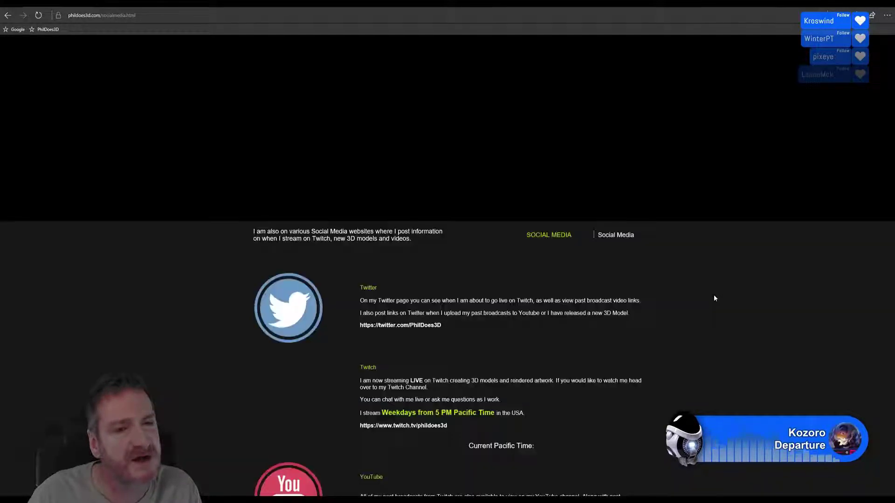
{"action": "scroll", "coordinate": [714, 298], "scroll_direction": "down", "scroll_amount": 3}
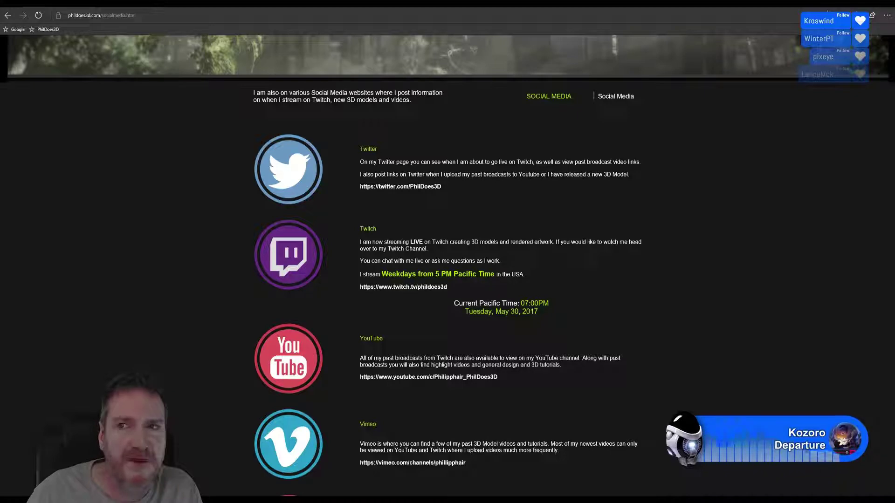
{"action": "key", "text": "alt+Tab"}
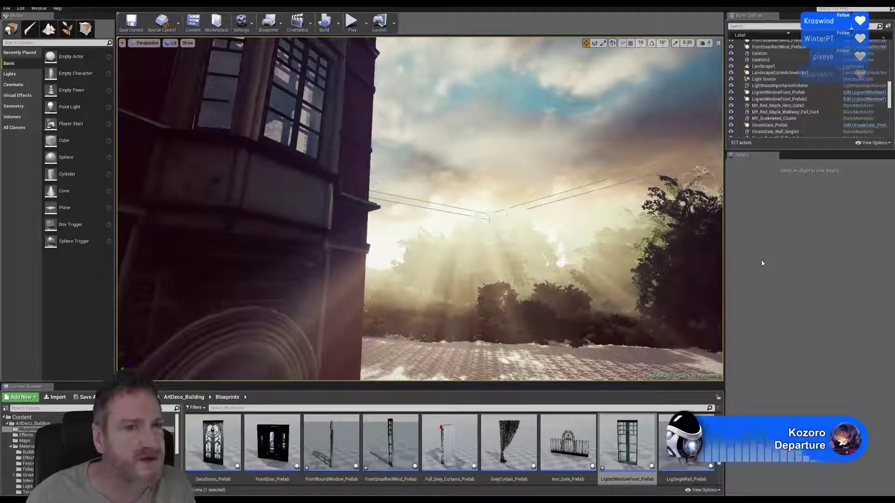